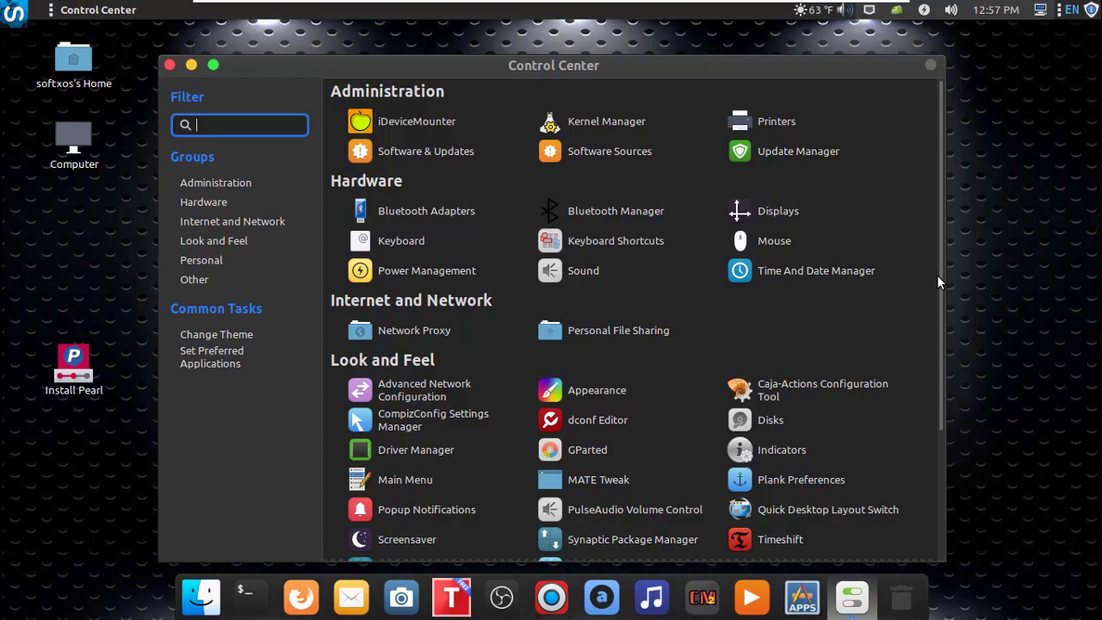
- Close the Control Center and open the home folder in Caja as a non-maximized window
drag(939, 275, 937, 168)
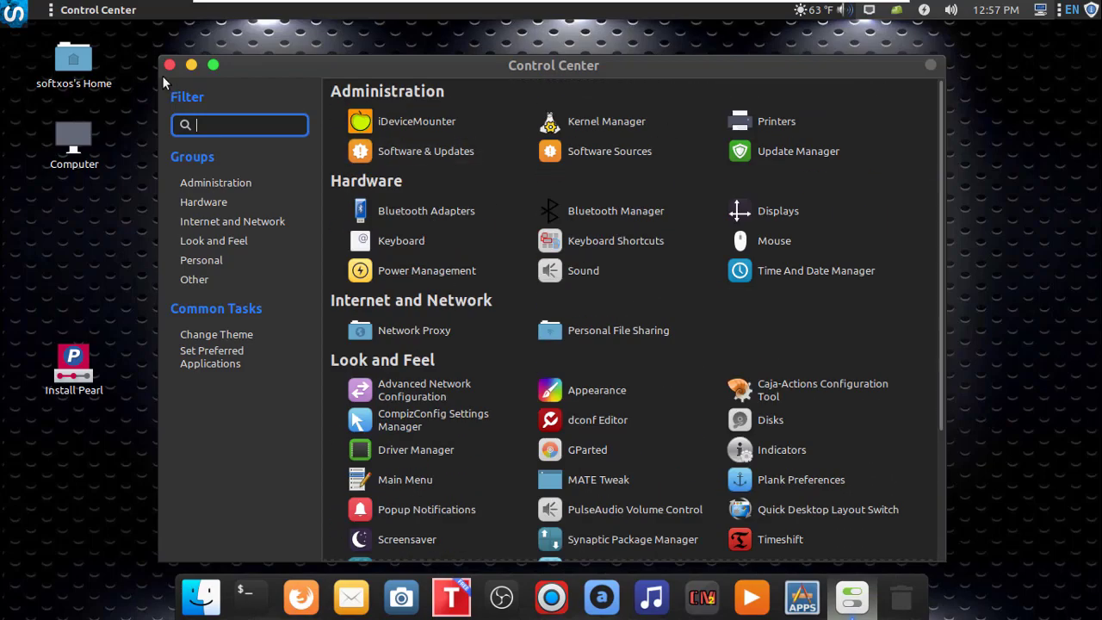
click(170, 65)
click(83, 54)
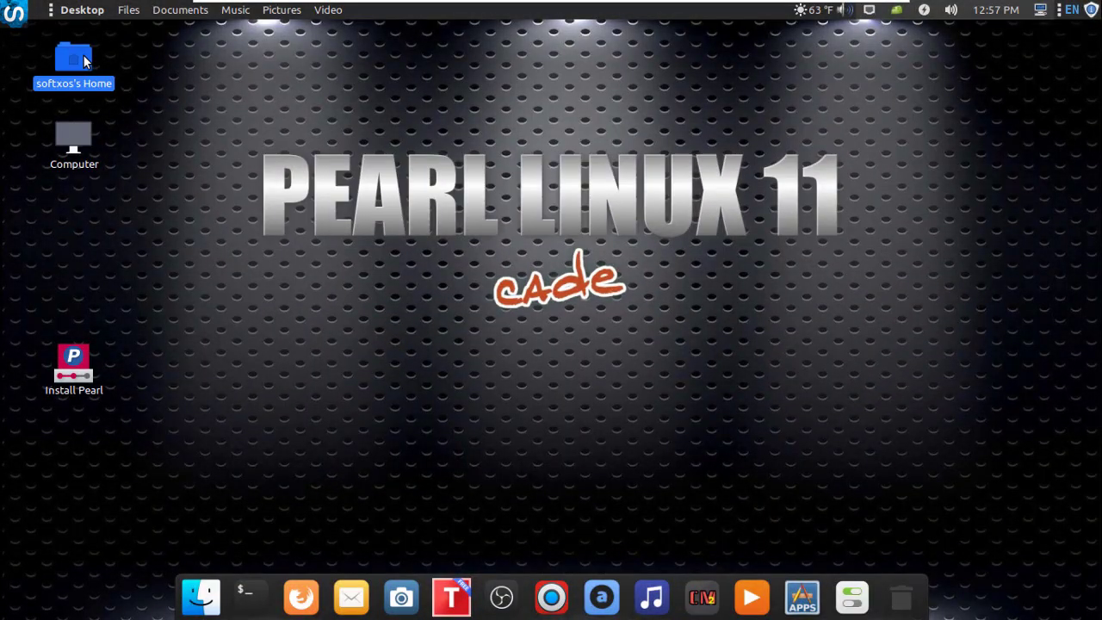
double_click(83, 54)
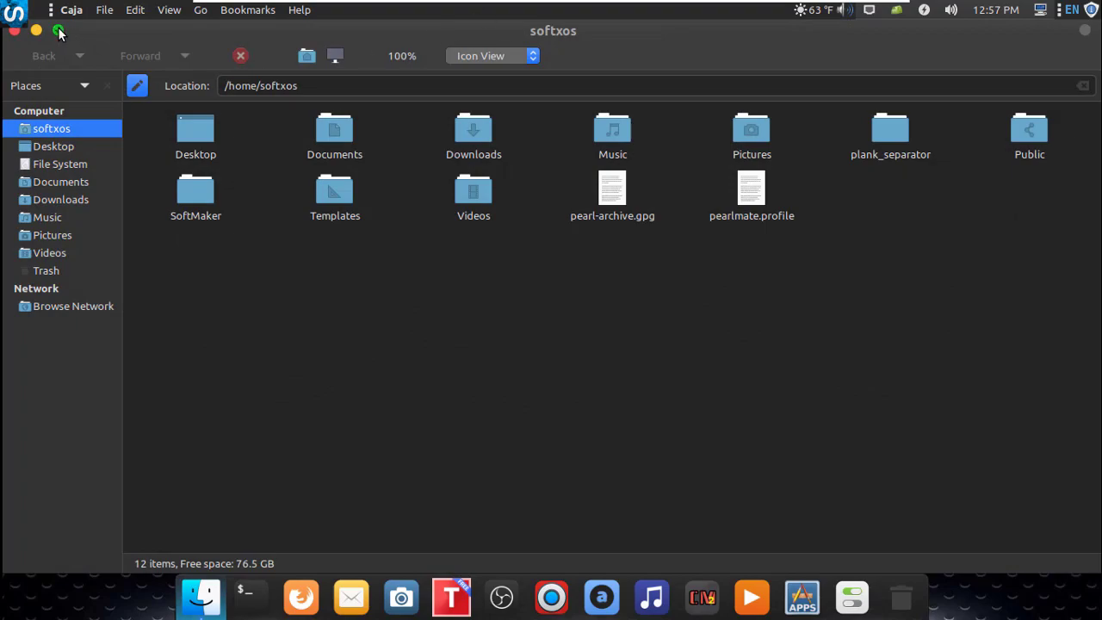
click(58, 30)
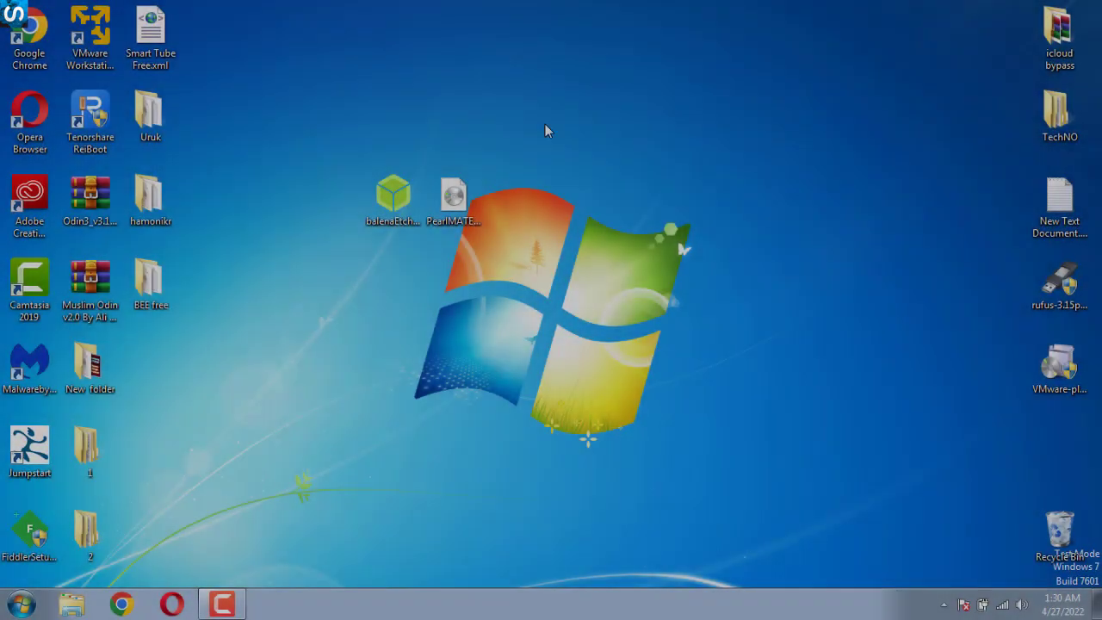
- Launch the portable balenaEtcher program, allowing it past the security warning
drag(579, 126, 320, 311)
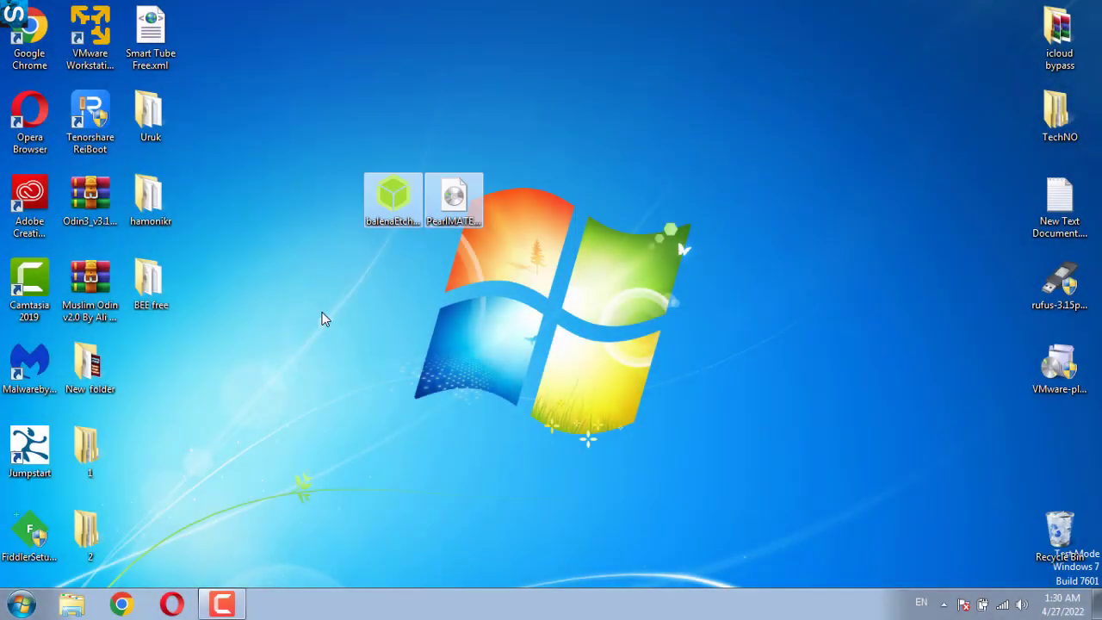
click(393, 176)
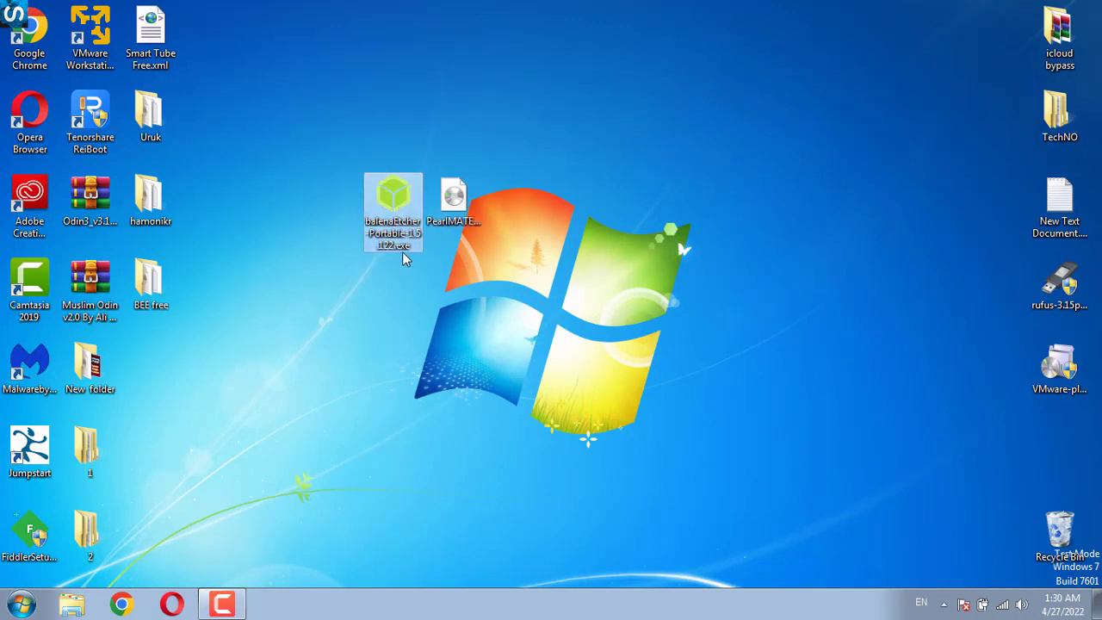
ctrl+click(454, 196)
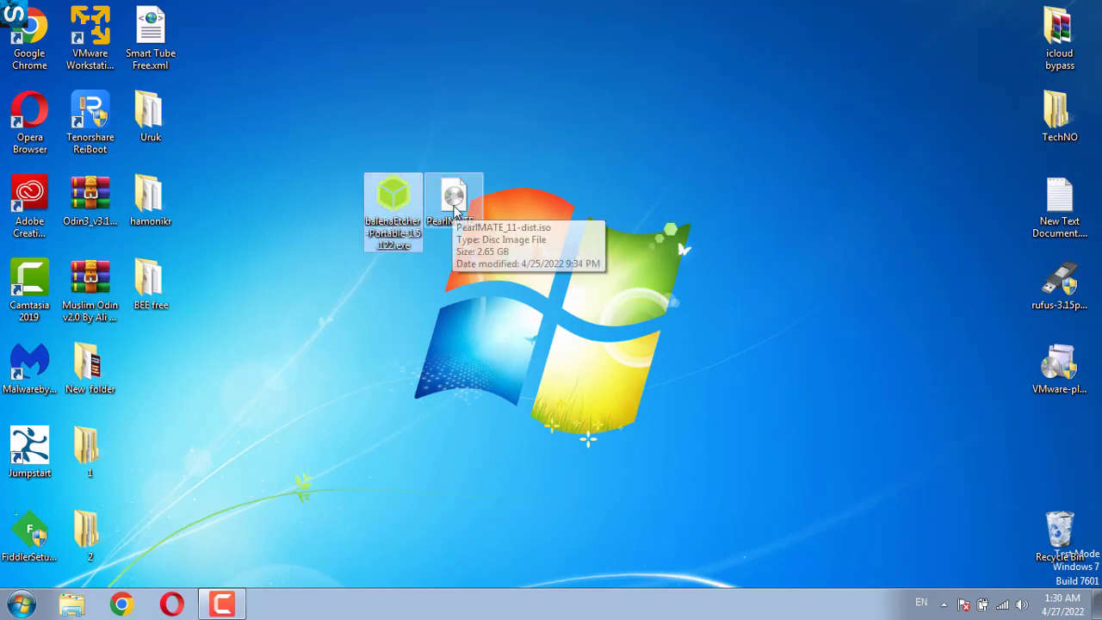
click(386, 189)
double_click(386, 189)
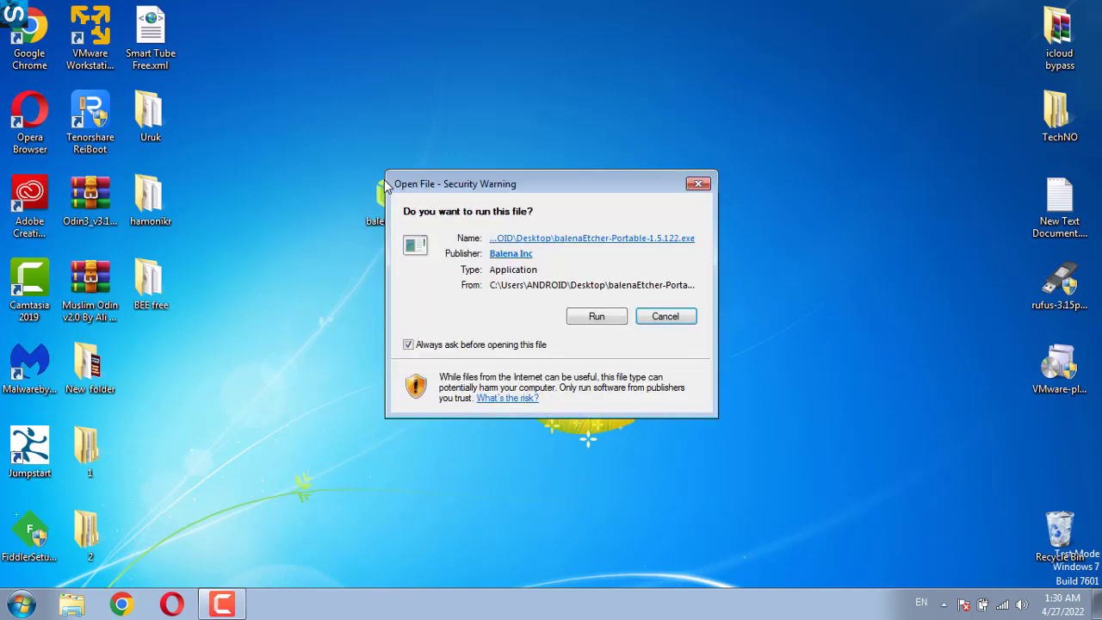
click(580, 322)
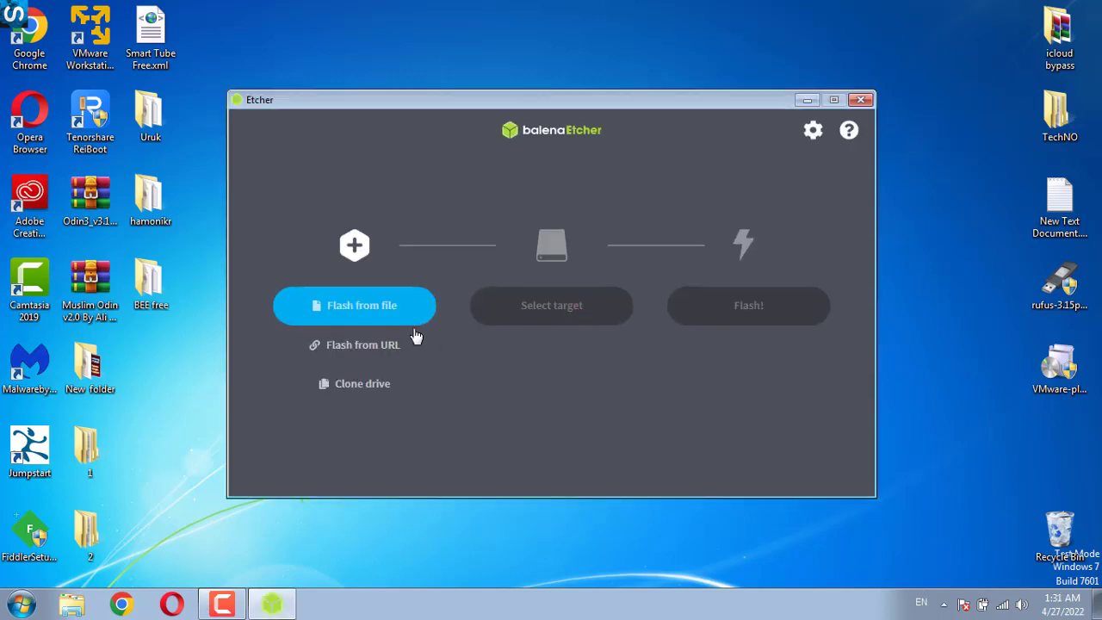
- Load PearlMATE_11-dist.iso from the Desktop as the image to flash
click(400, 307)
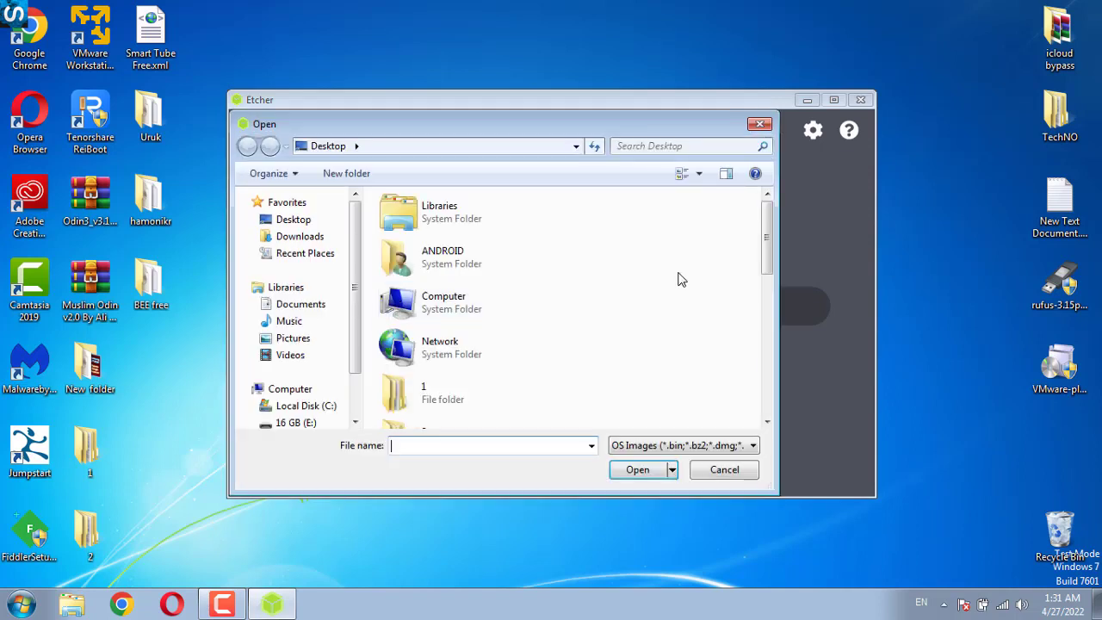
click(321, 222)
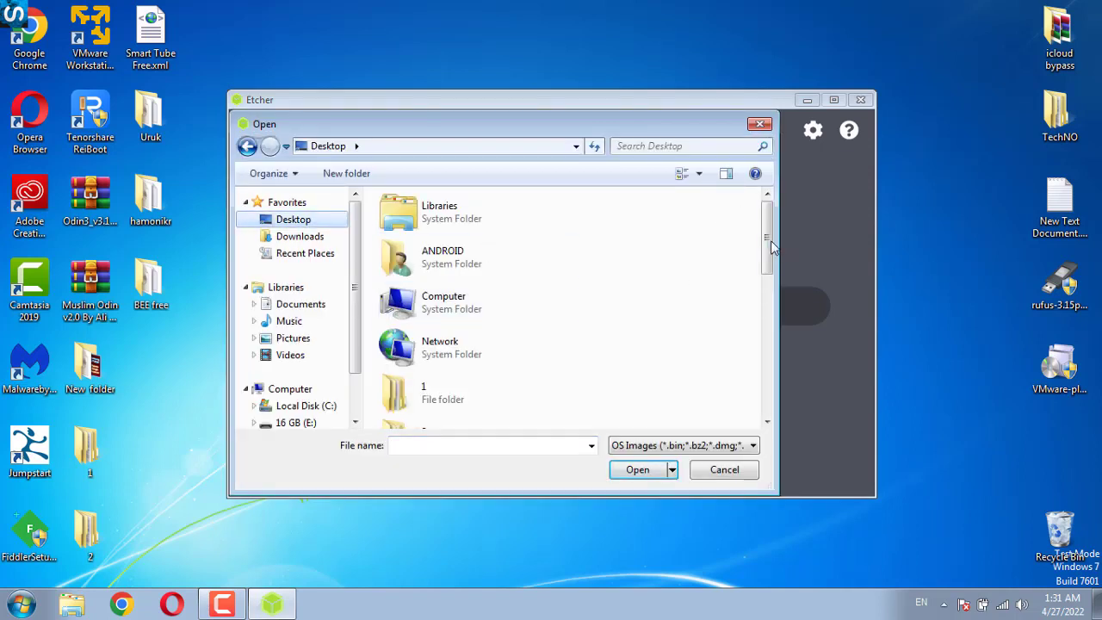
scroll(762, 234, down, 10)
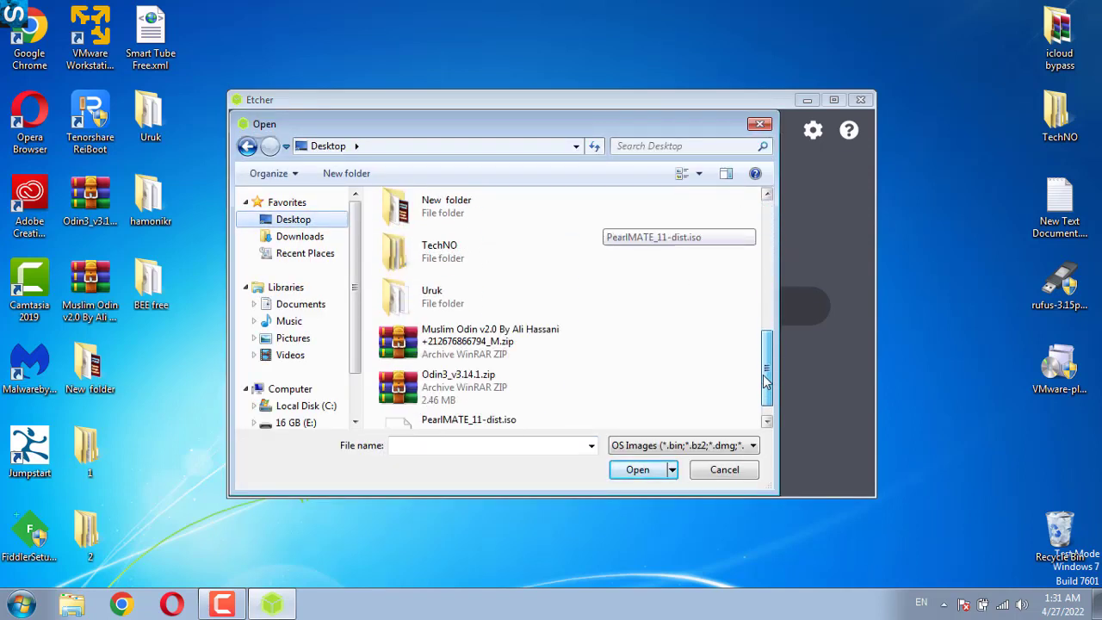
click(508, 410)
click(635, 471)
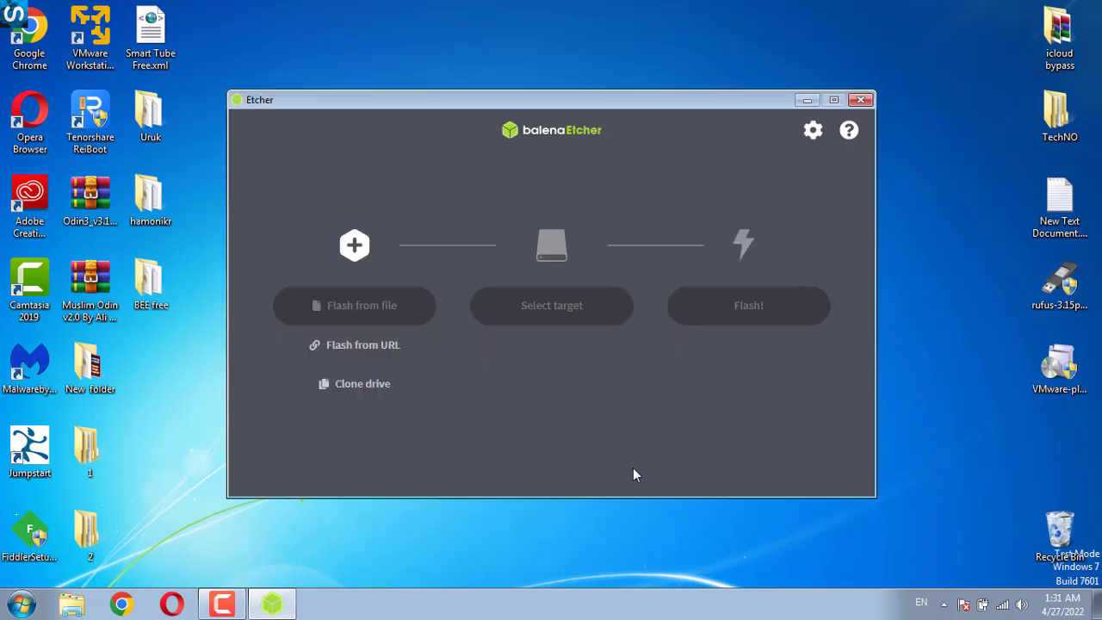
- Set the 15.4 GB SanDisk Ultra USB Device as the flash target
click(500, 316)
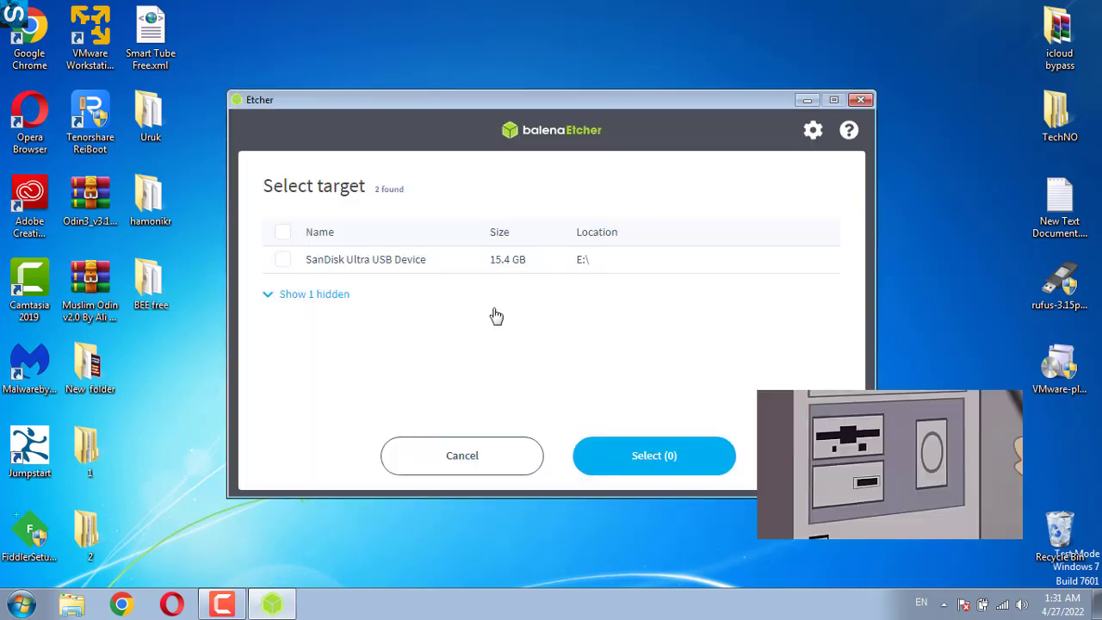
click(401, 258)
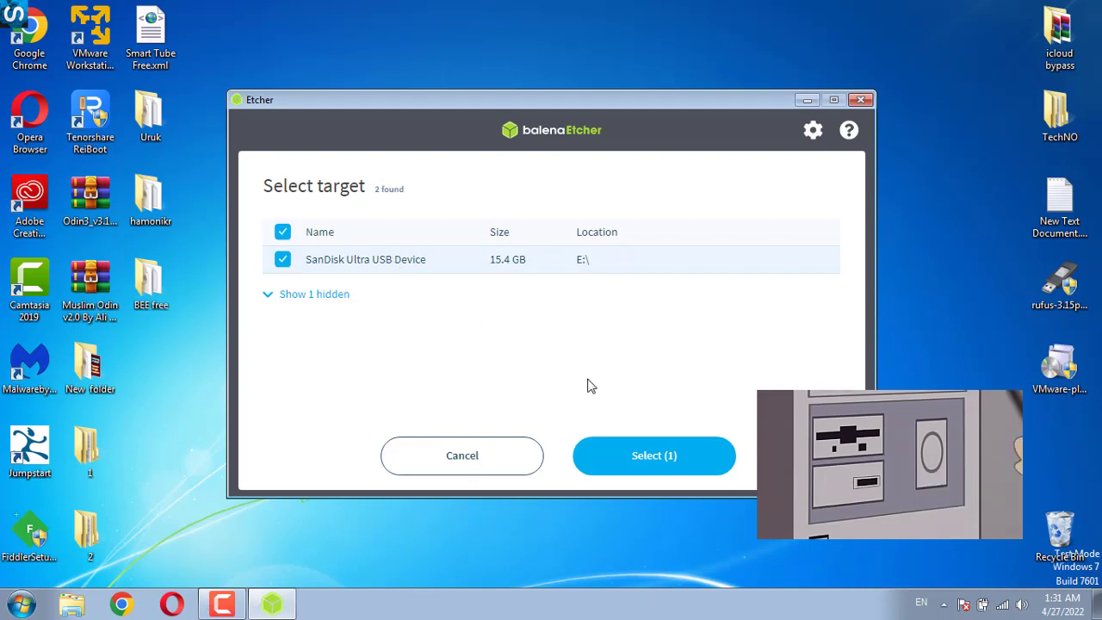
click(612, 465)
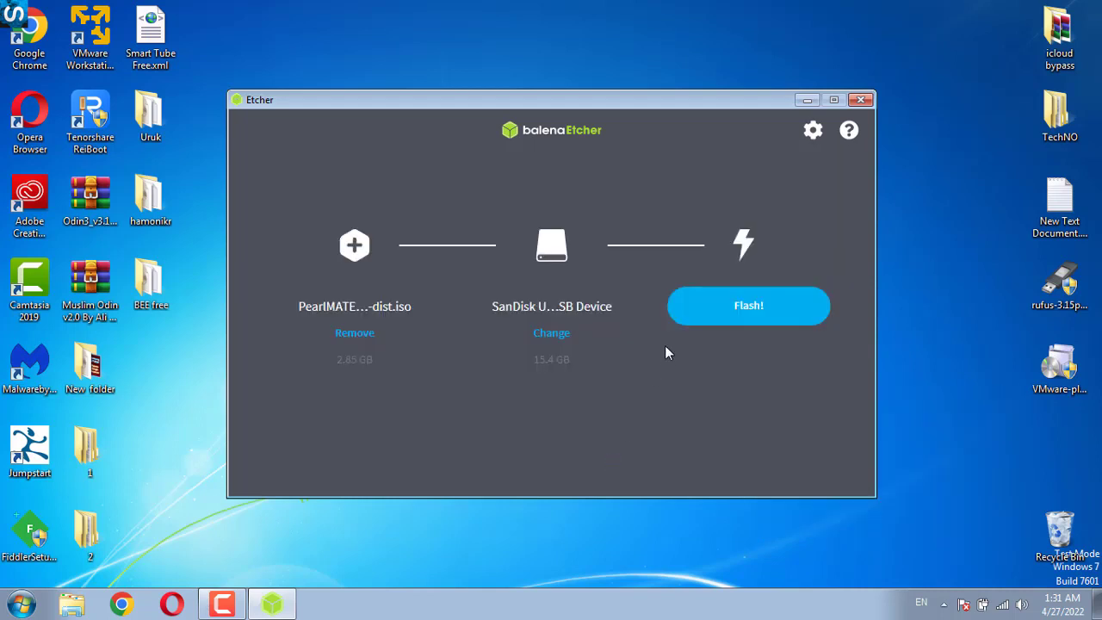
- Flash the PearlMATE image to the SanDisk USB drive and close Etcher when complete
click(697, 320)
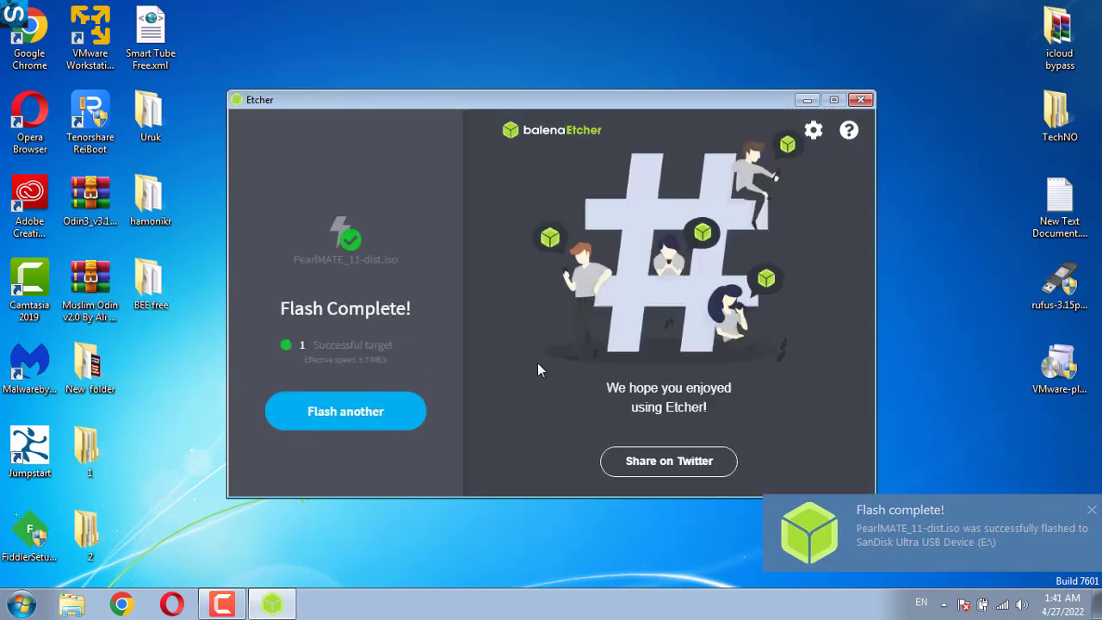
click(863, 101)
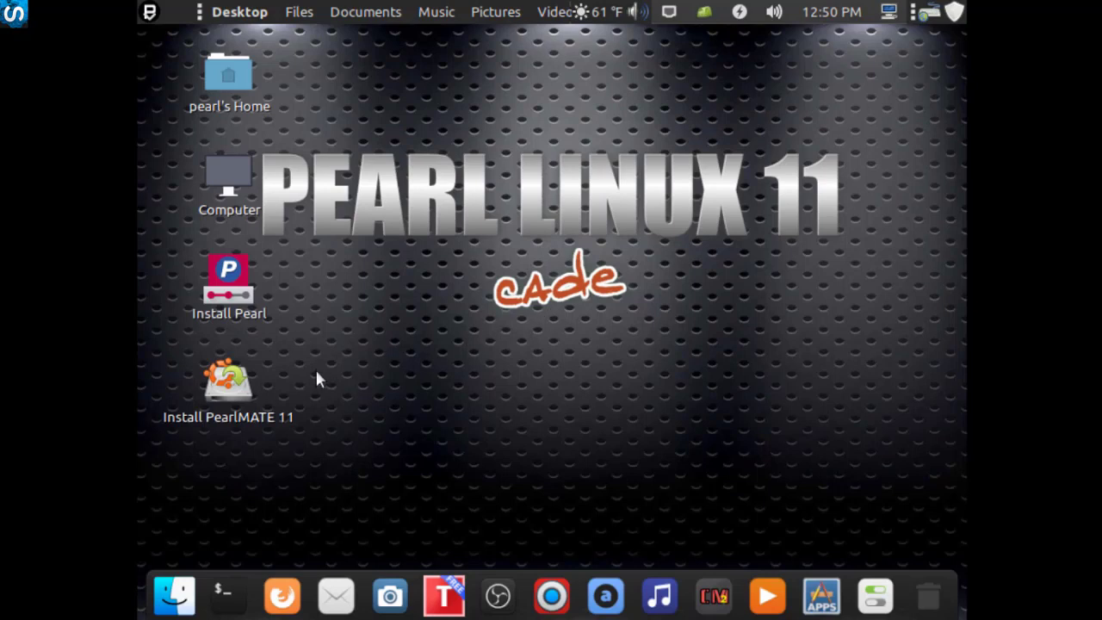
- Start the PearlMATE 11 installer with English, US keyboard, and third-party software enabled
click(230, 379)
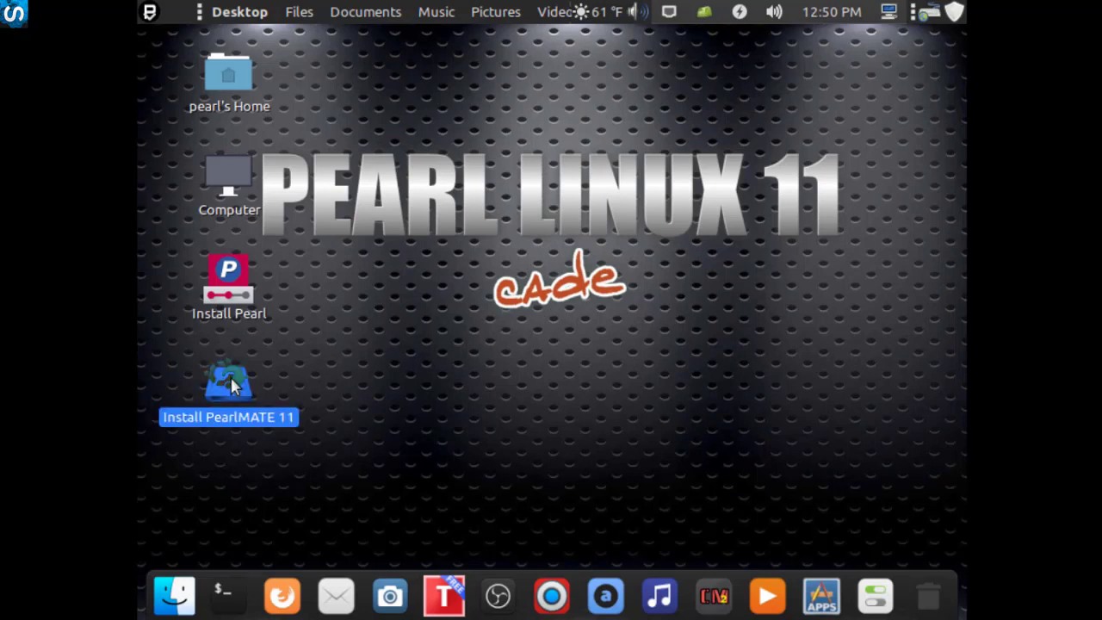
double_click(230, 379)
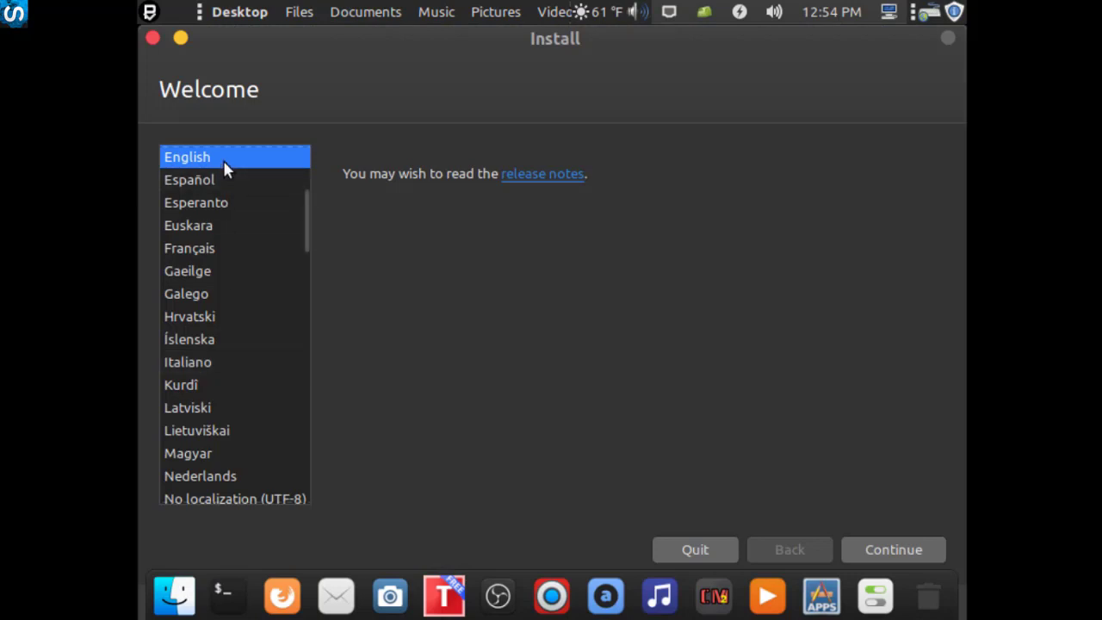
click(892, 552)
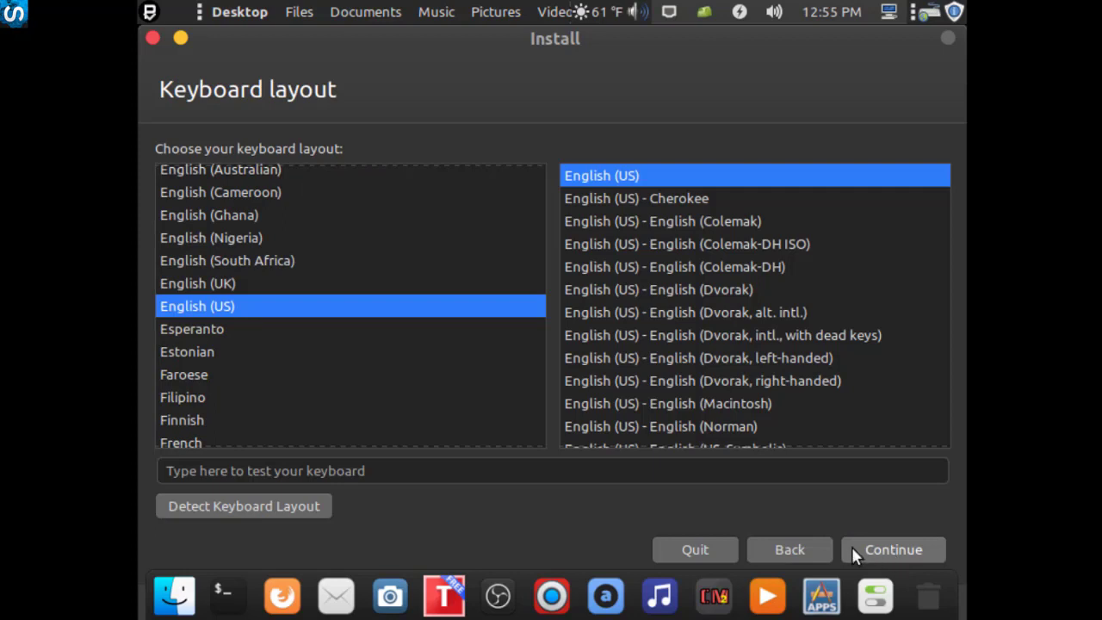
click(853, 549)
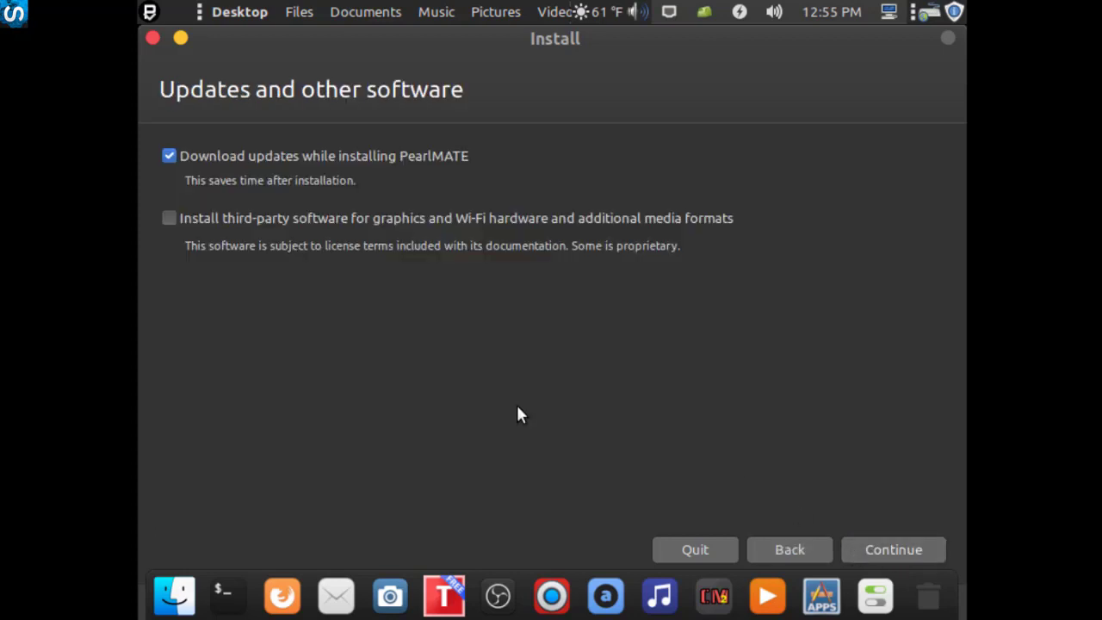
click(166, 218)
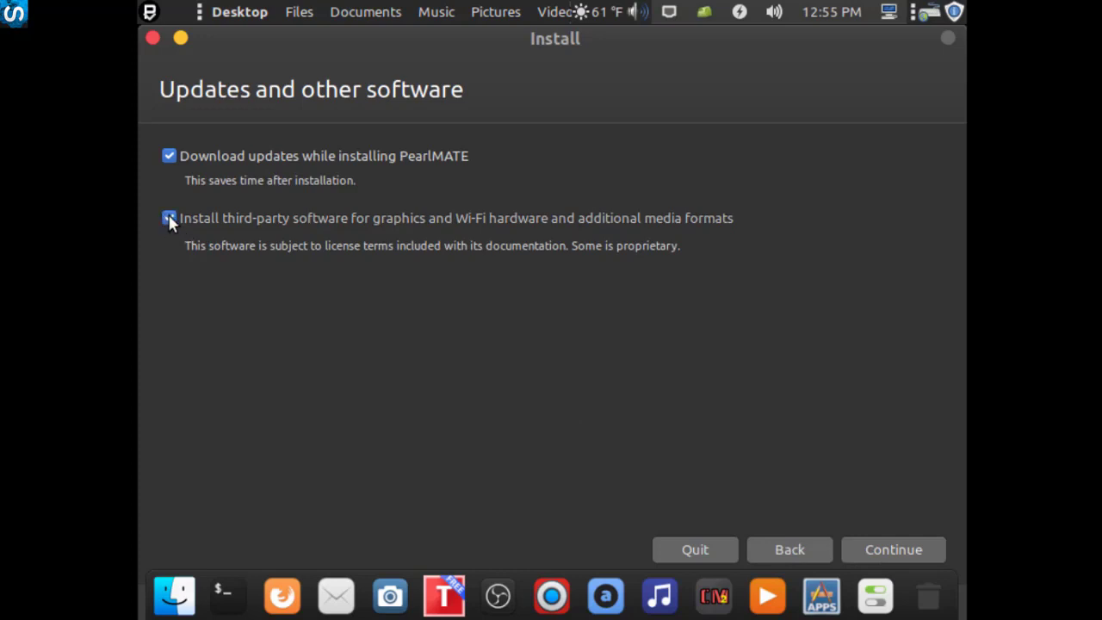
click(856, 551)
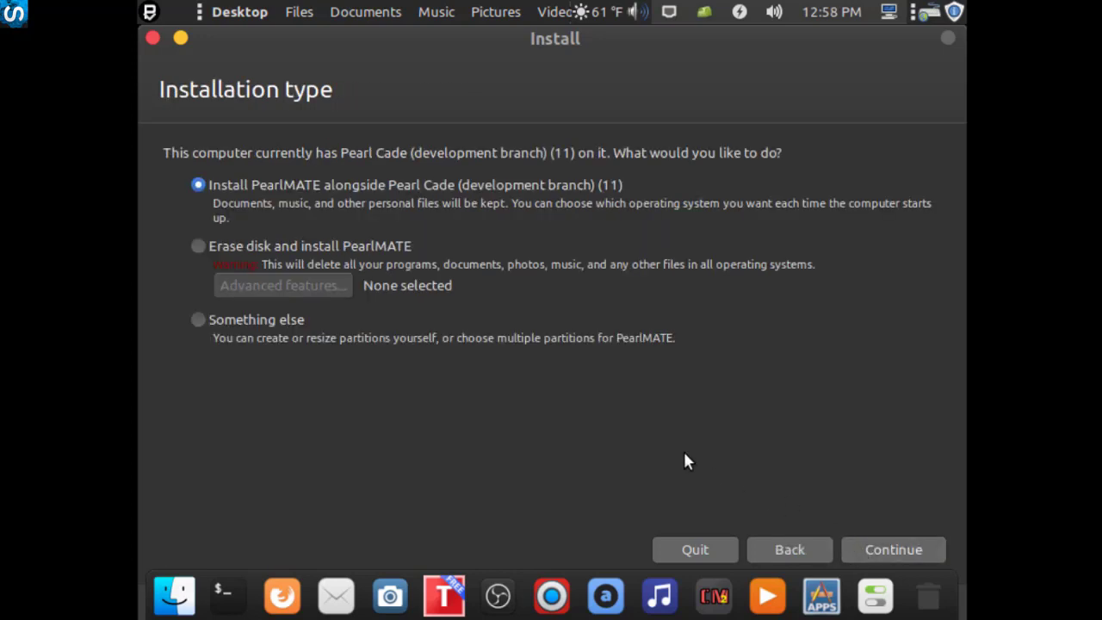
- Choose 'Erase disk and install PearlMATE' and confirm writing the partition changes to sda
click(199, 247)
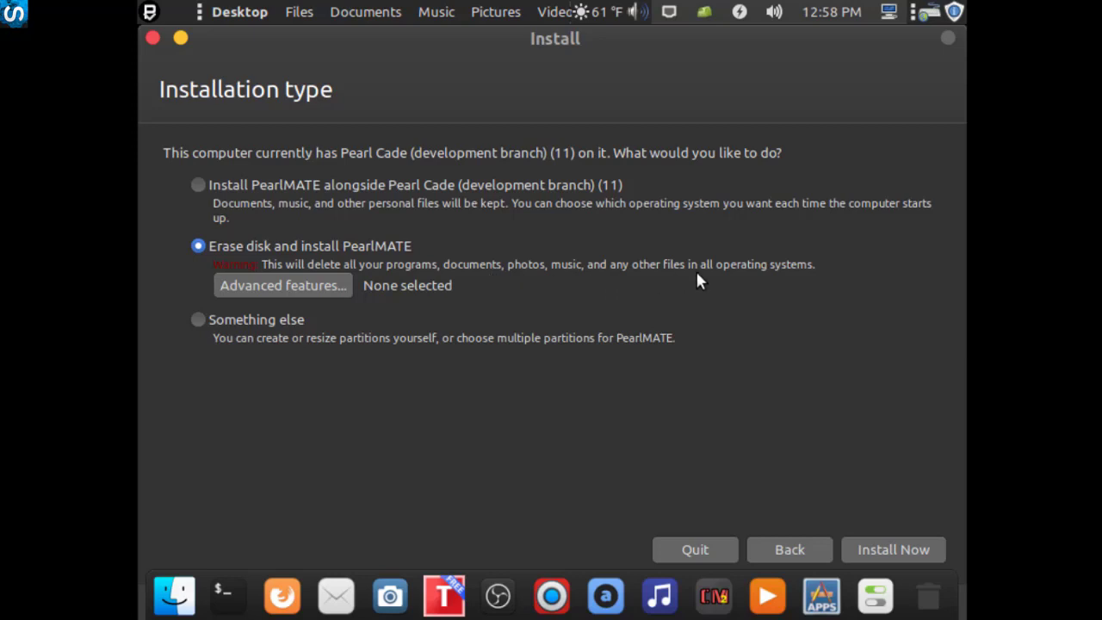
click(855, 547)
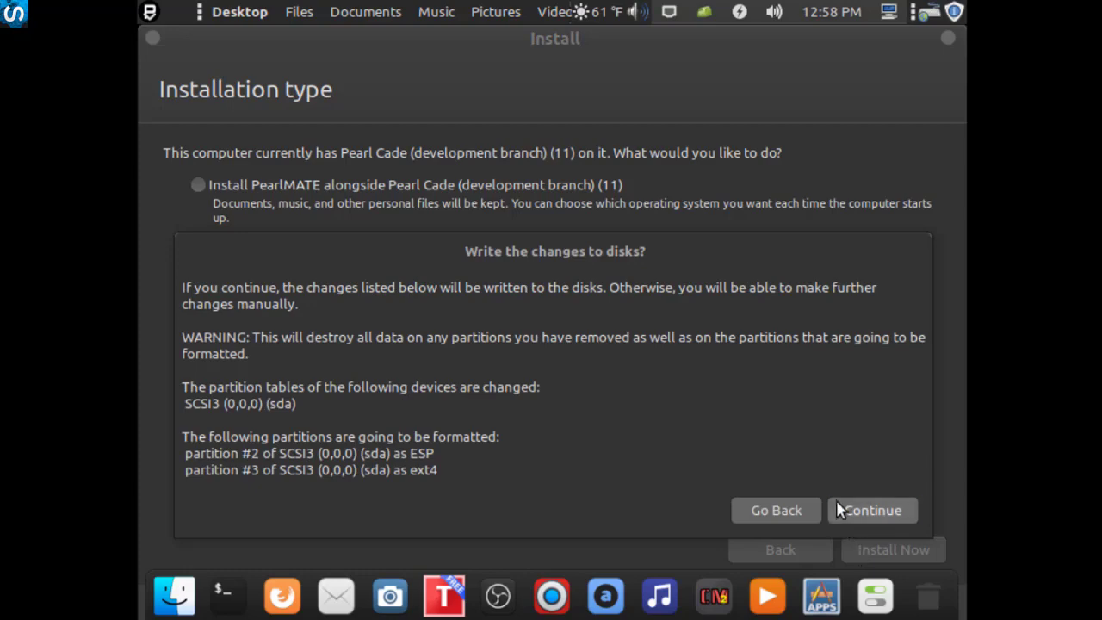
click(837, 509)
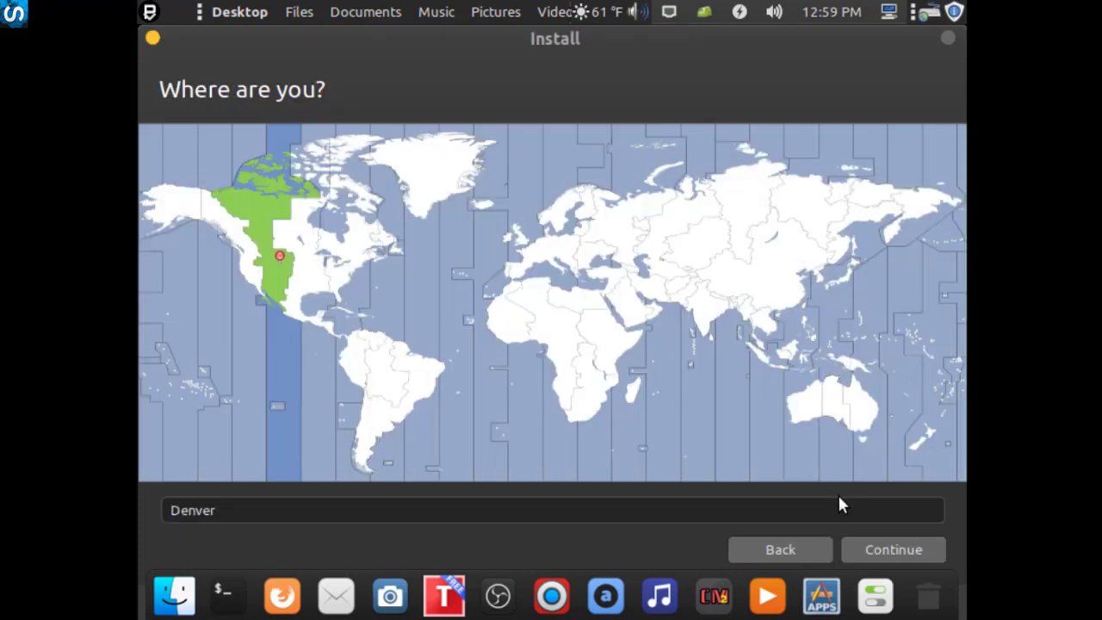
- Keep Denver as the location, enter the account username and password, and continue installing
click(859, 551)
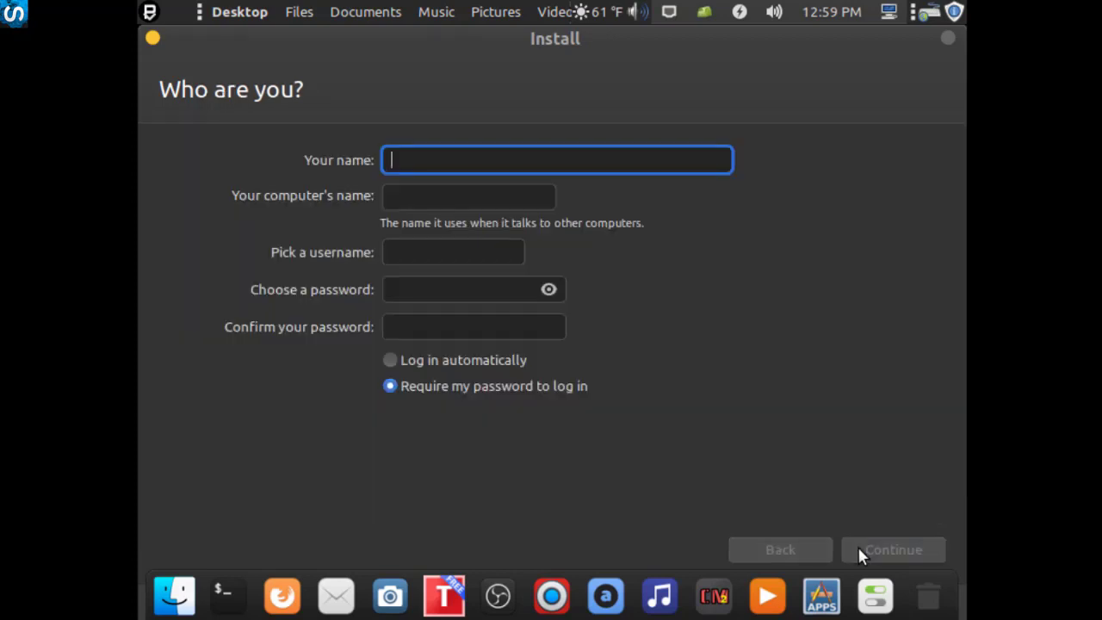
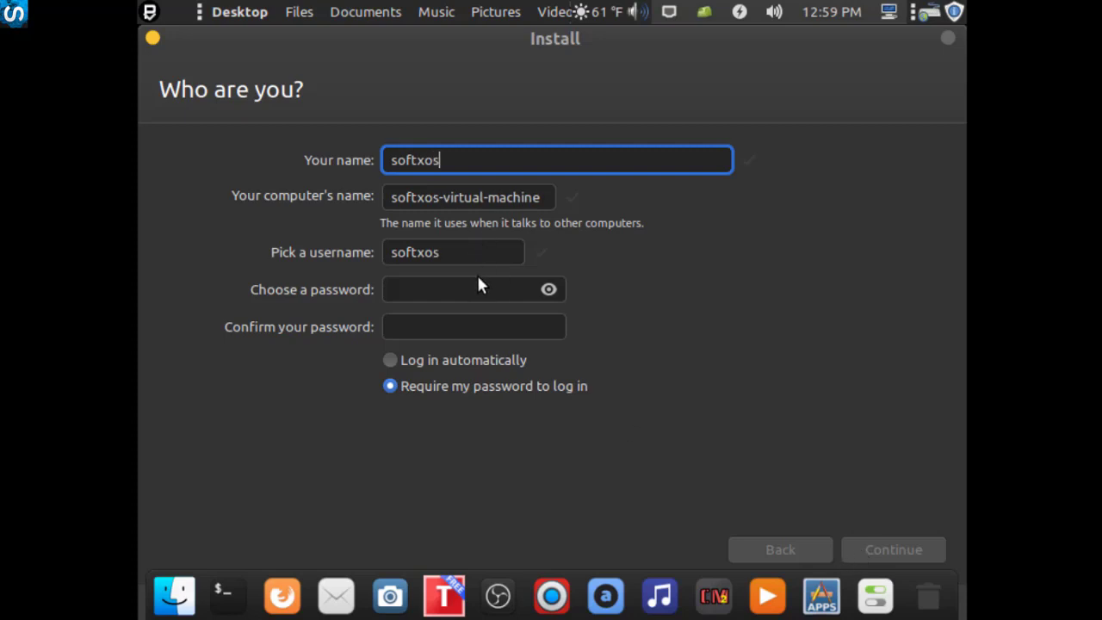
click(478, 285)
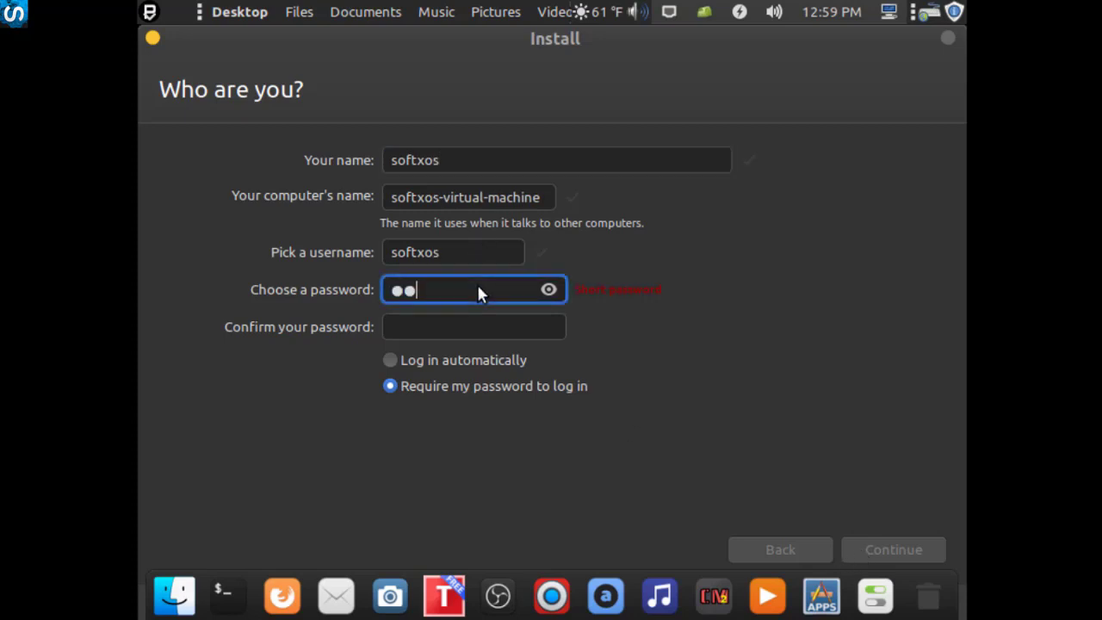
click(445, 320)
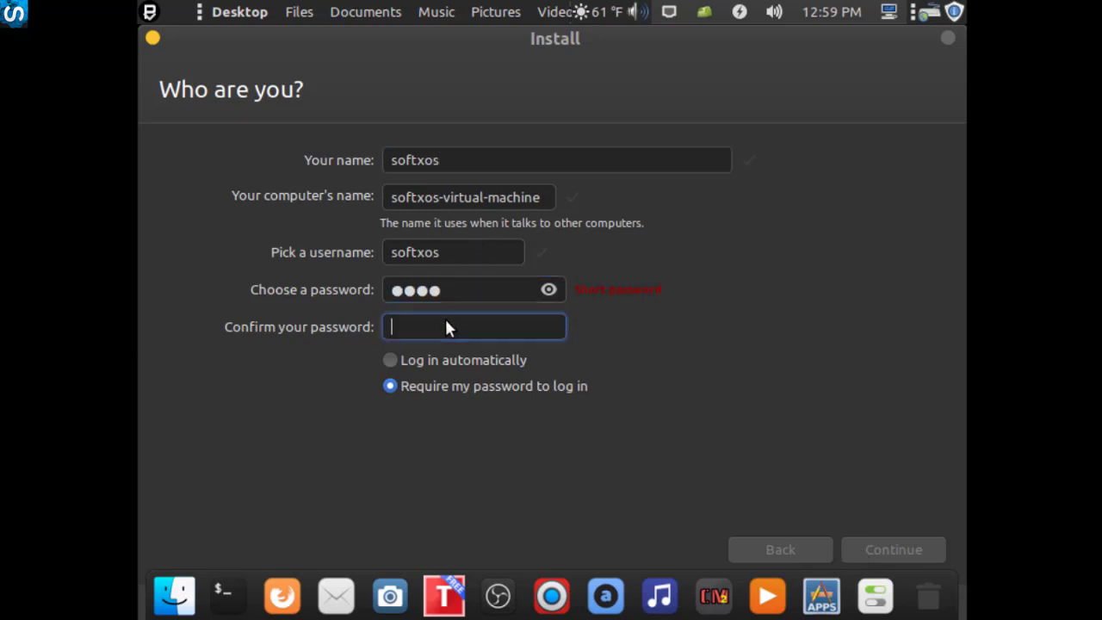
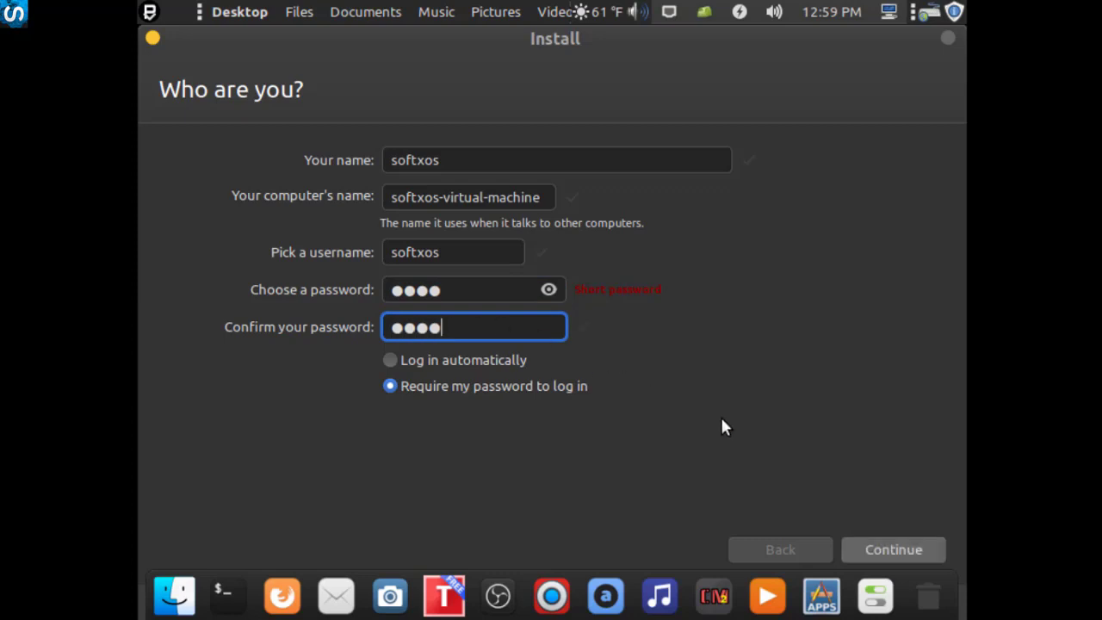
click(857, 551)
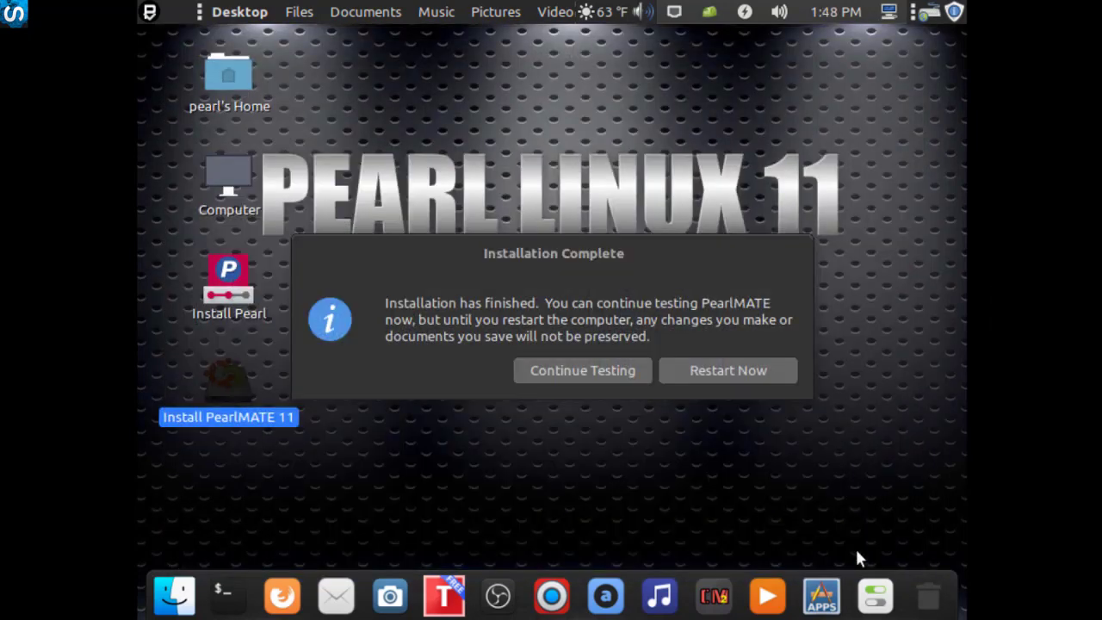
- Restart into the installed system with the USB removed and log in with the account password
click(782, 371)
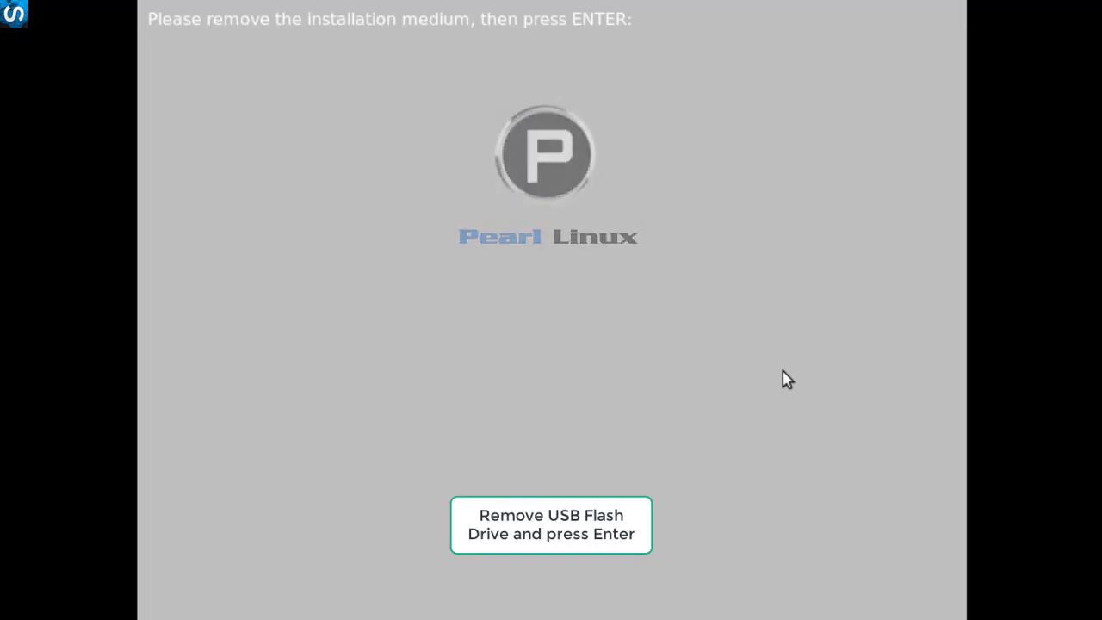
key(Return)
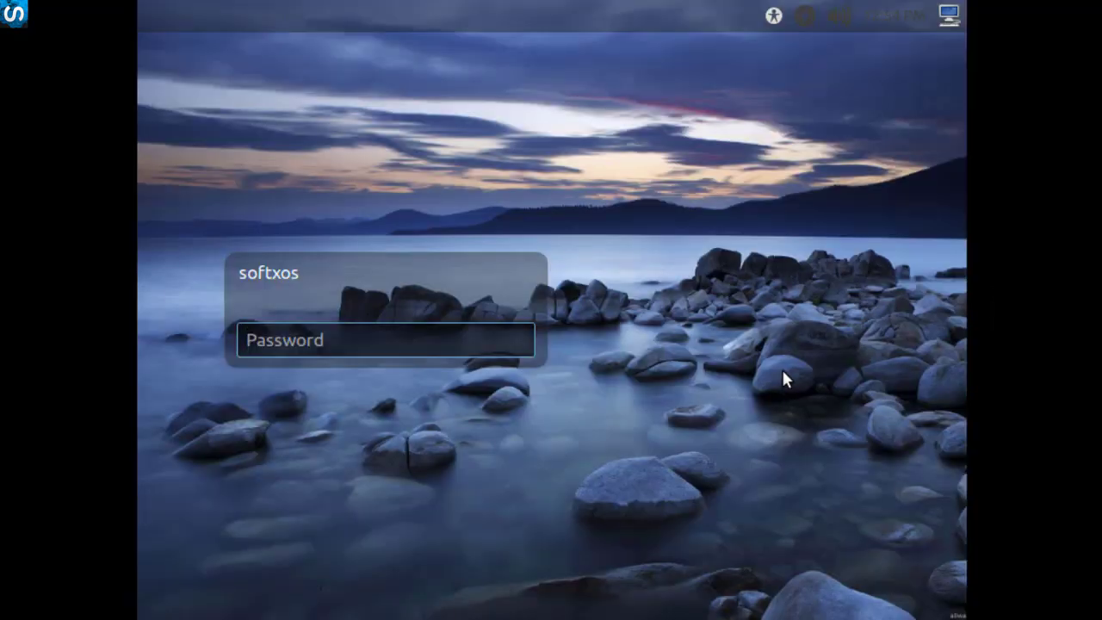
text(••)
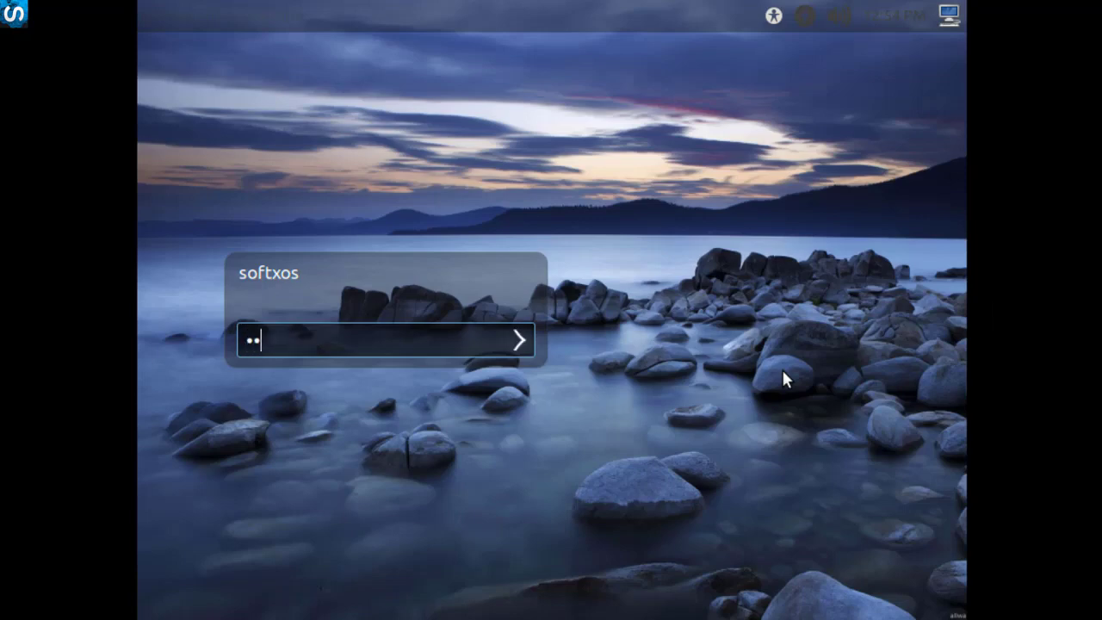
click(520, 341)
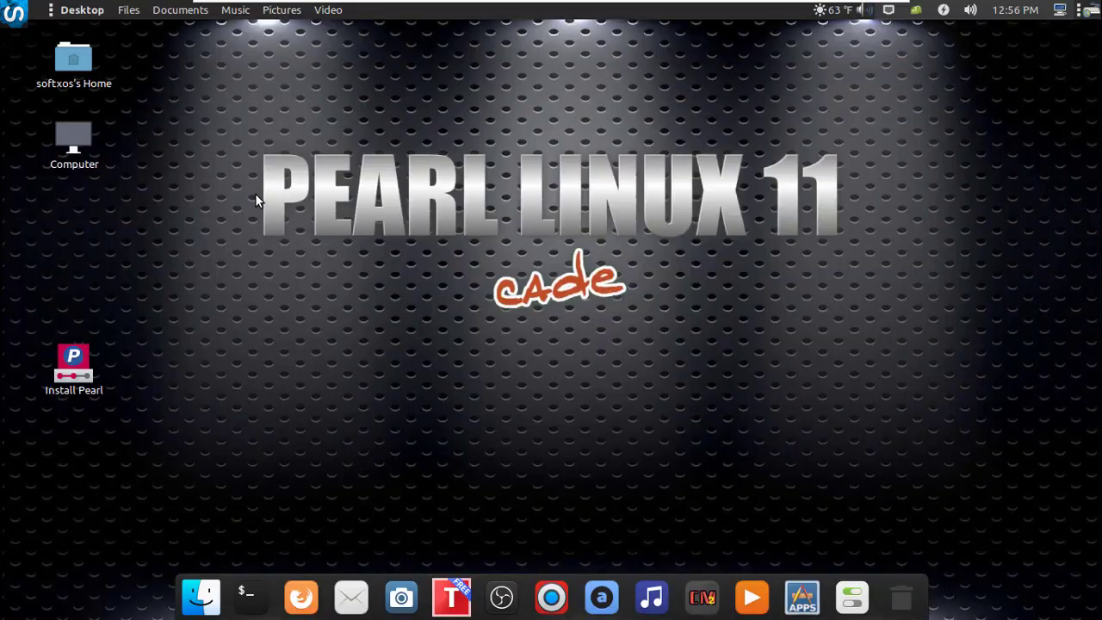
click(14, 12)
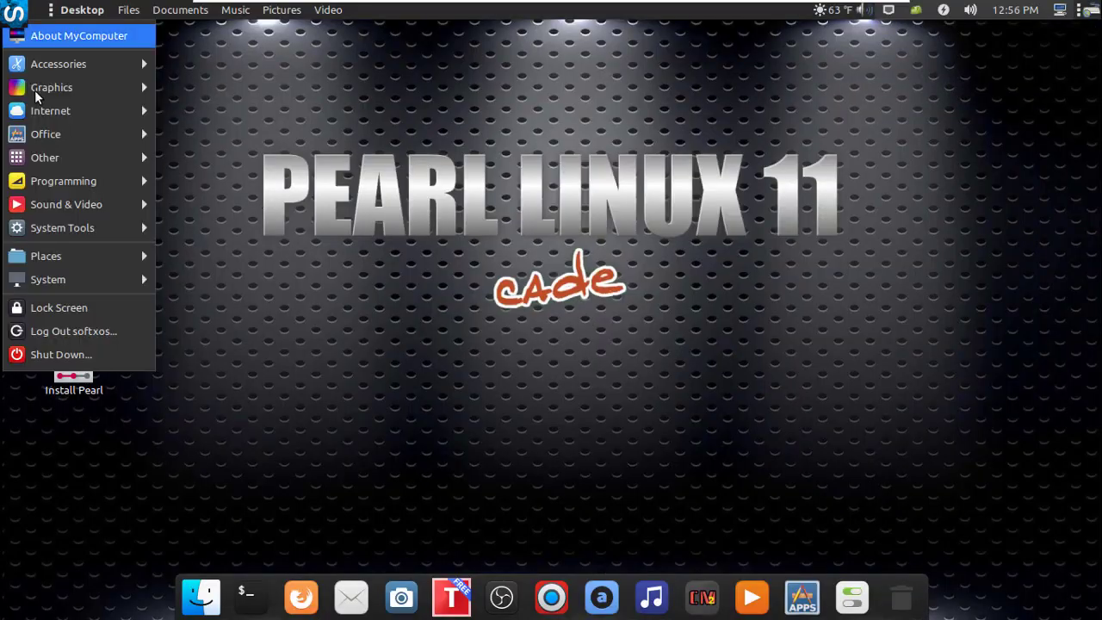
mouse_move(40, 87)
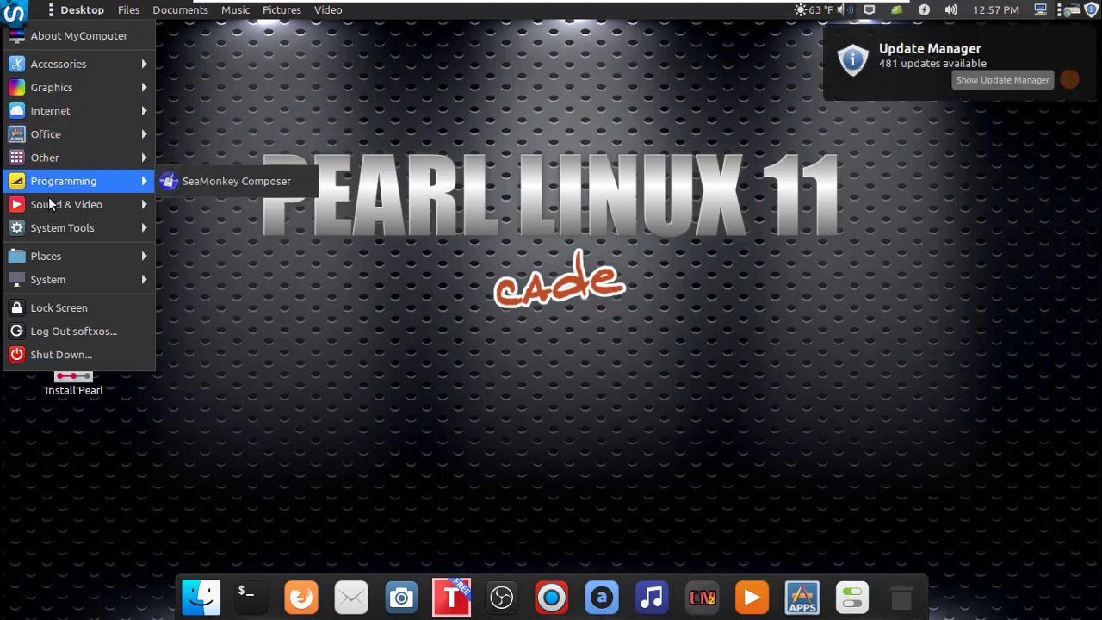
mouse_move(50, 206)
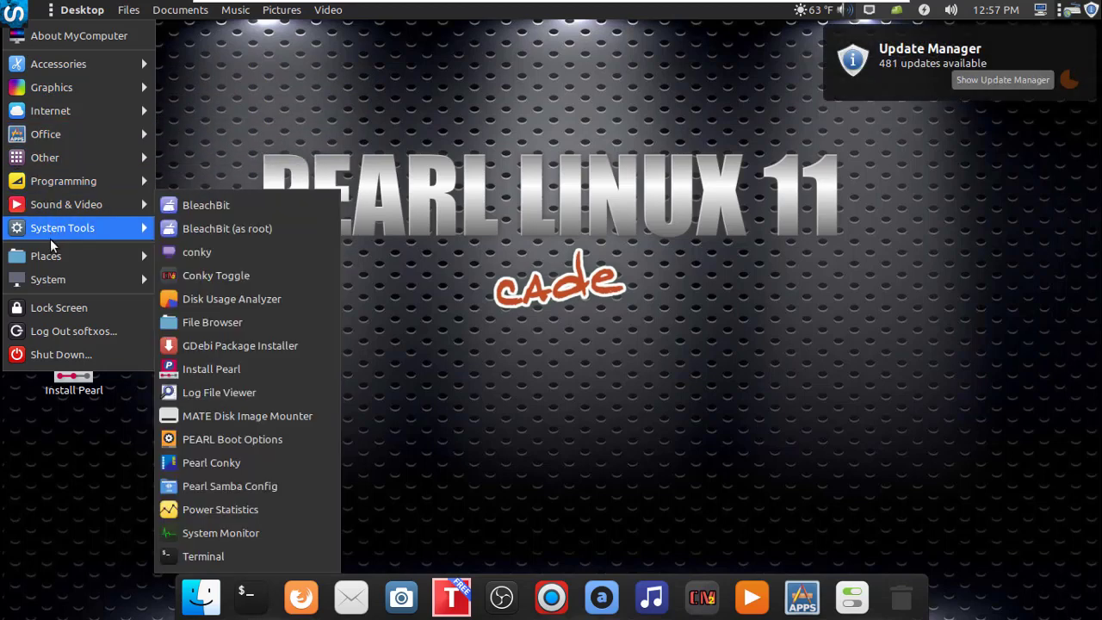
mouse_move(50, 259)
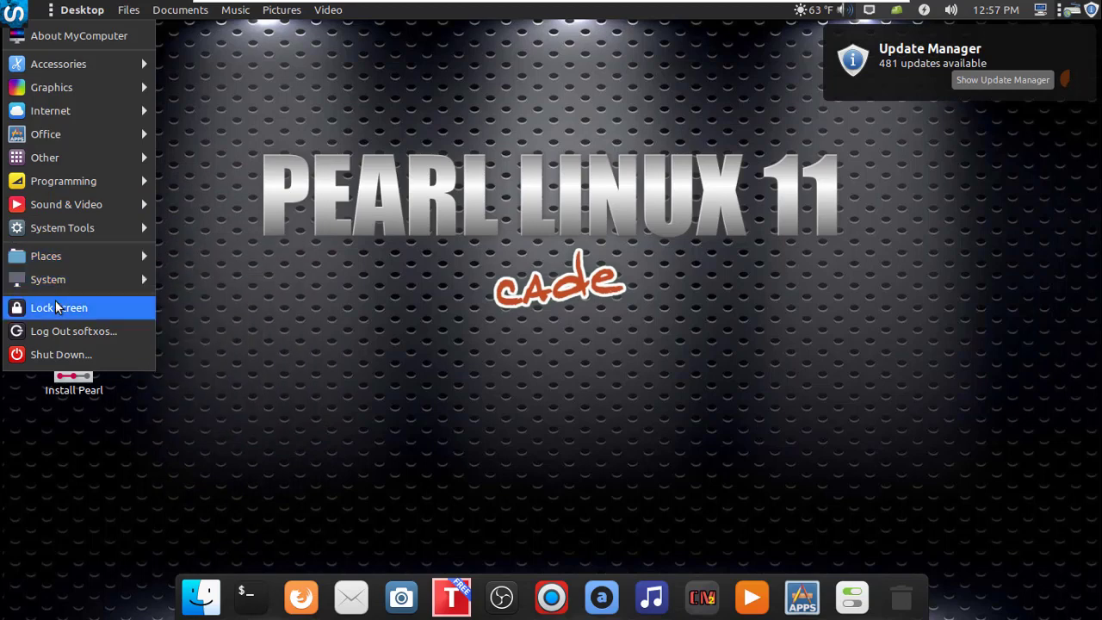
click(279, 509)
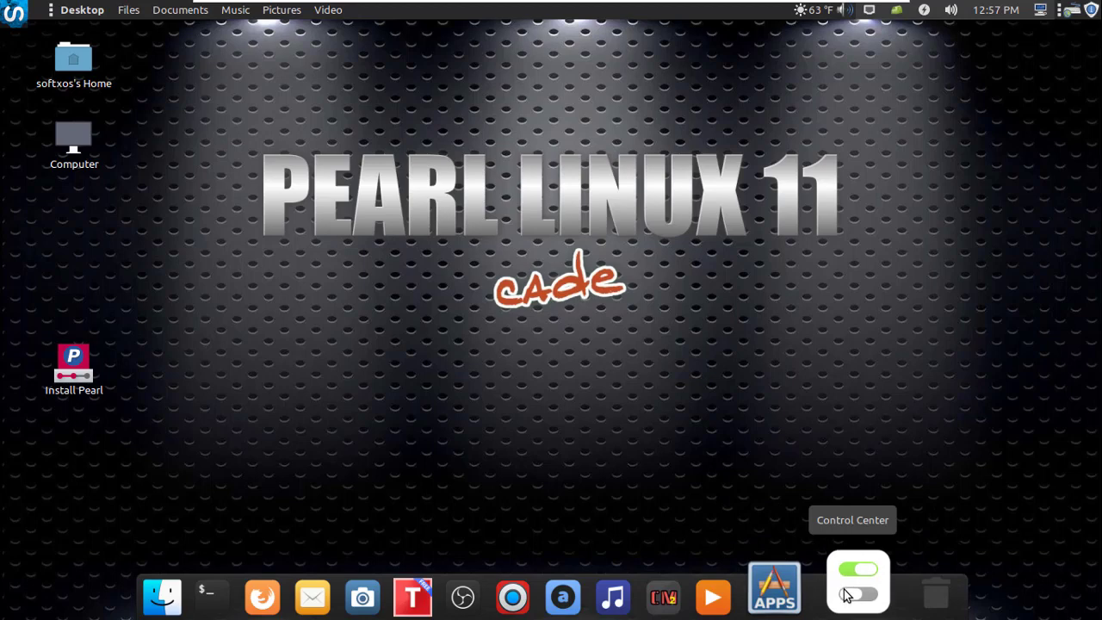
click(846, 594)
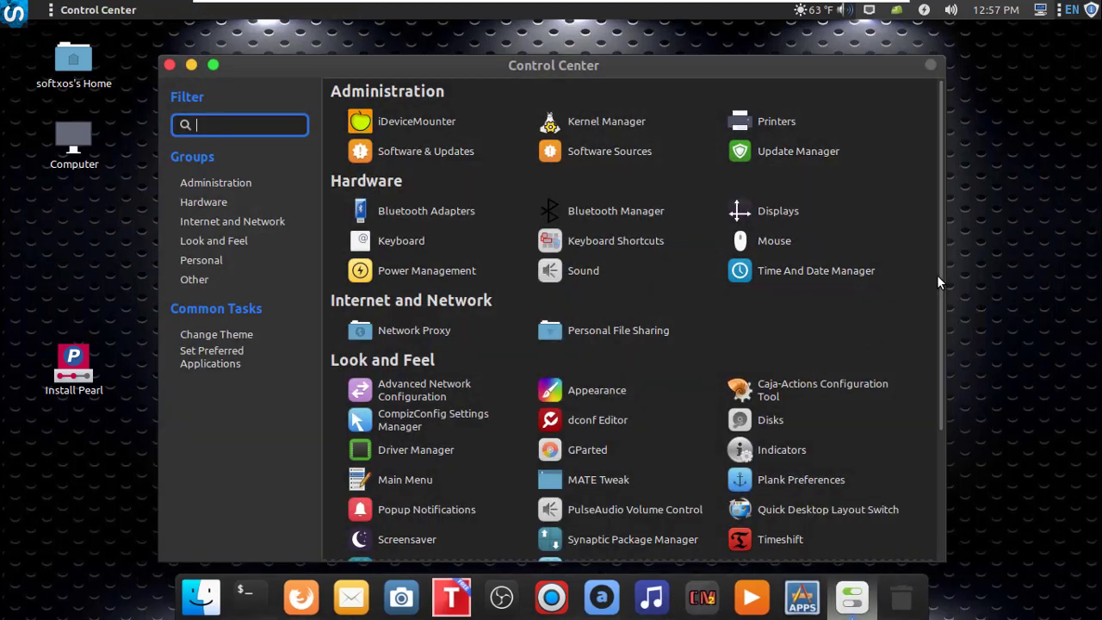
drag(937, 274, 936, 187)
click(170, 65)
click(84, 60)
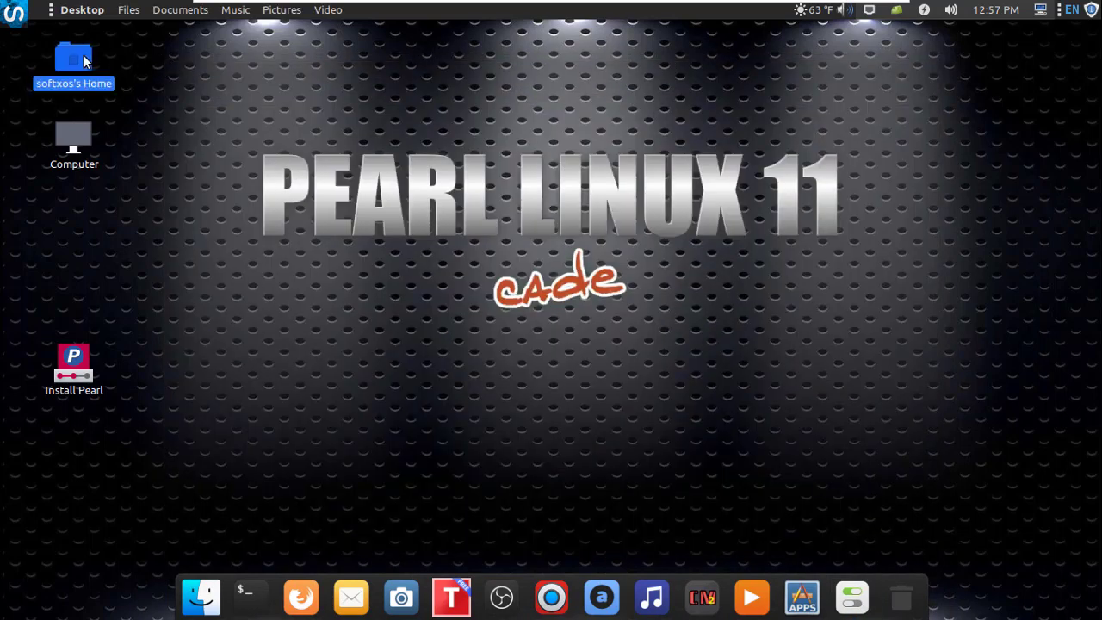
double_click(84, 59)
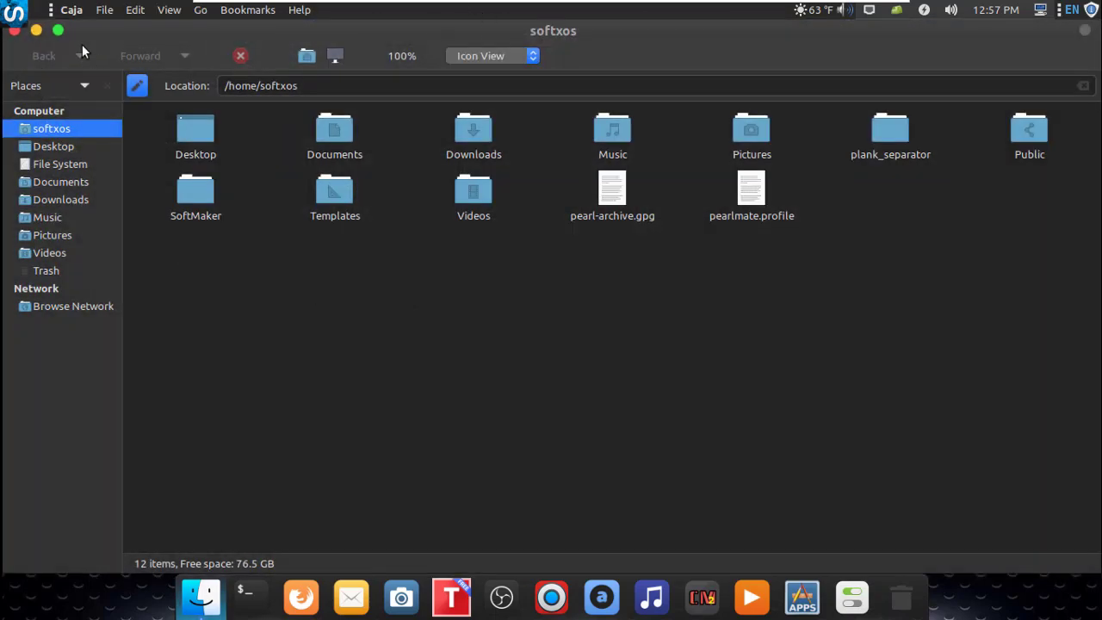
click(59, 31)
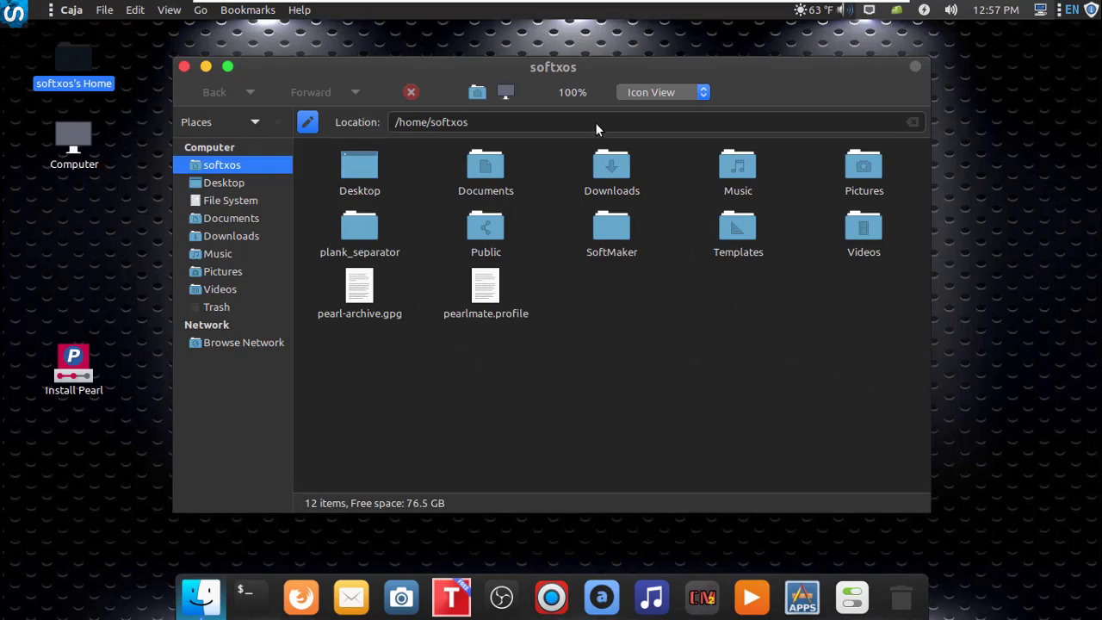
click(184, 69)
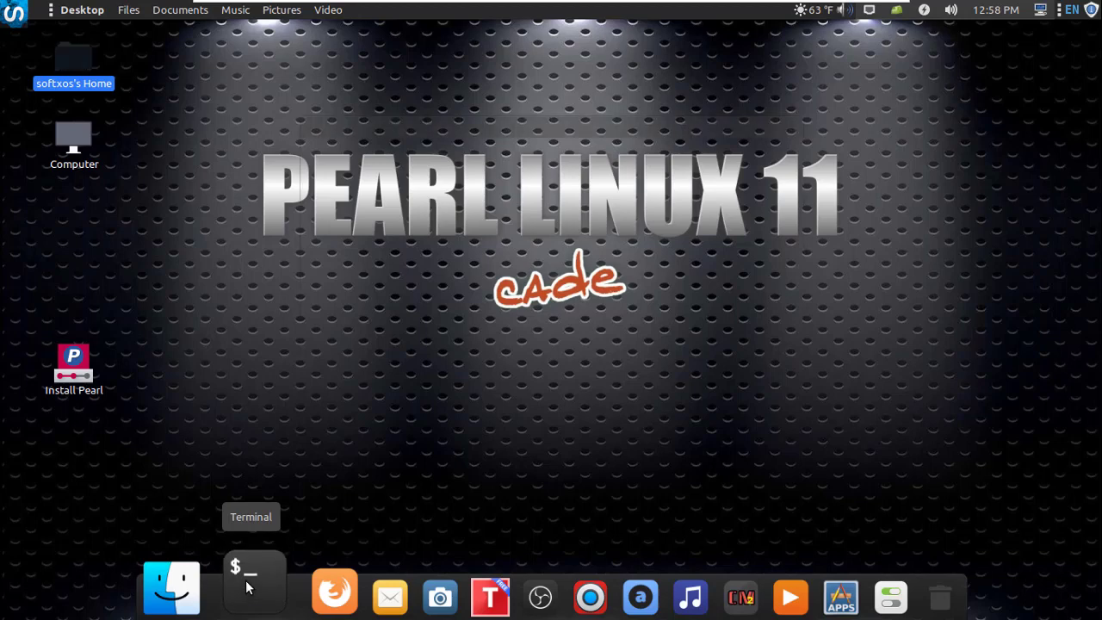
- Run 'sudo apt-get update' in a new terminal, authenticating with the account password
click(247, 586)
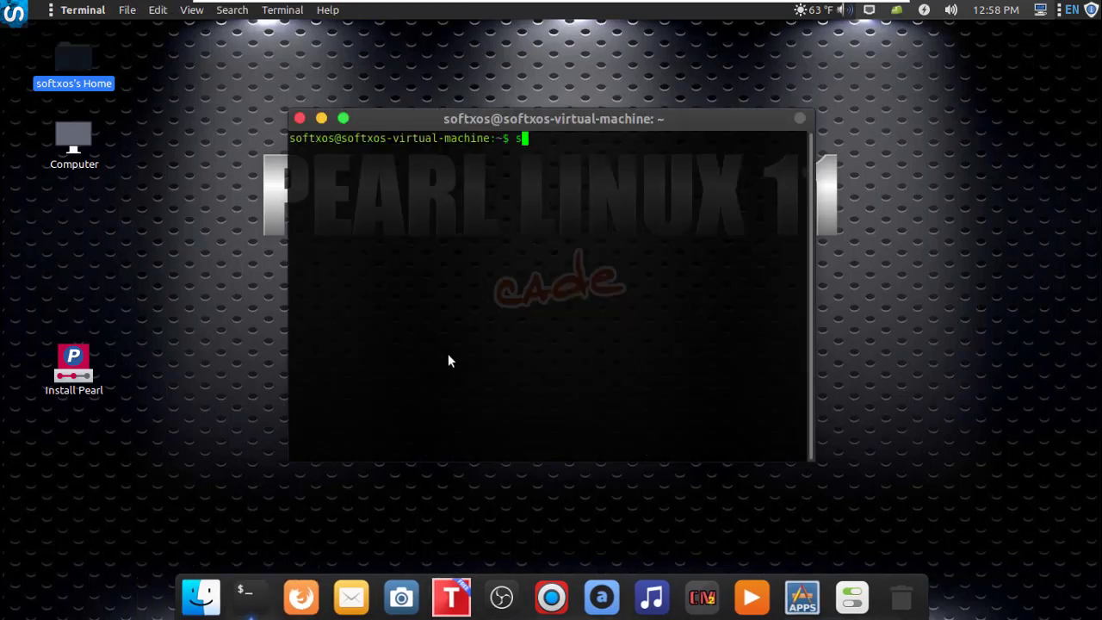
text(sud)
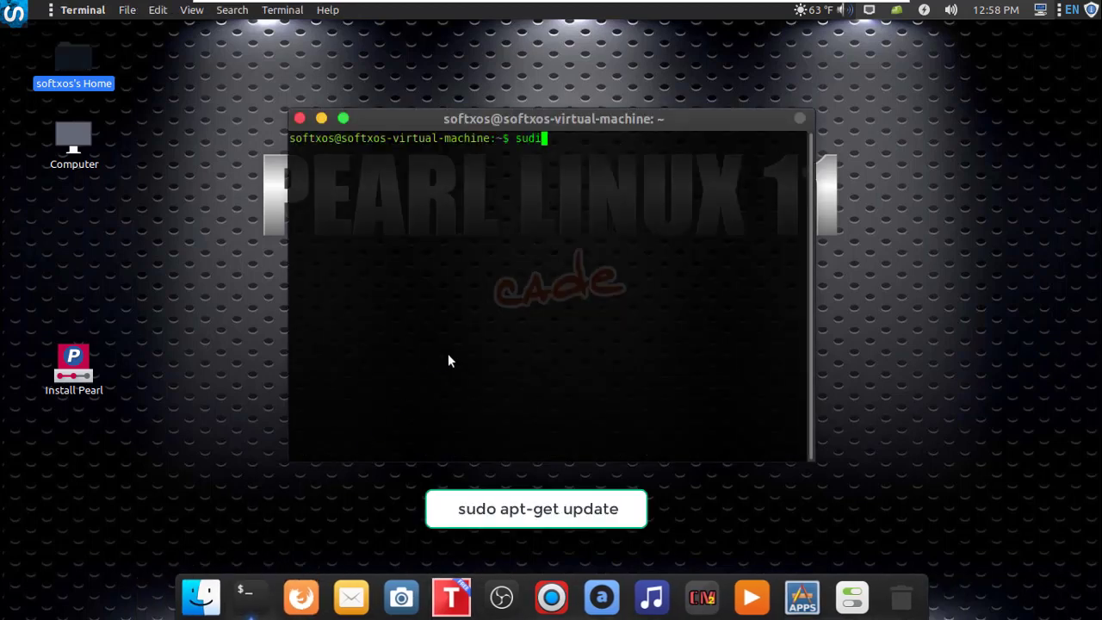
text(i)
key(BackSpace)
text(o apt-get up)
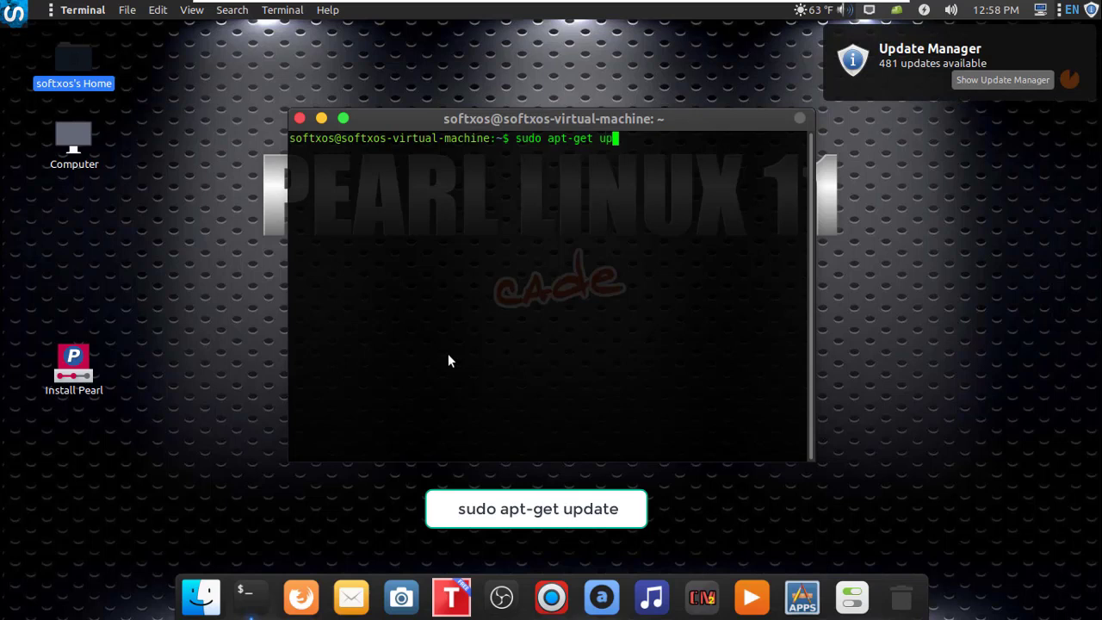
text(date)
key(Return)
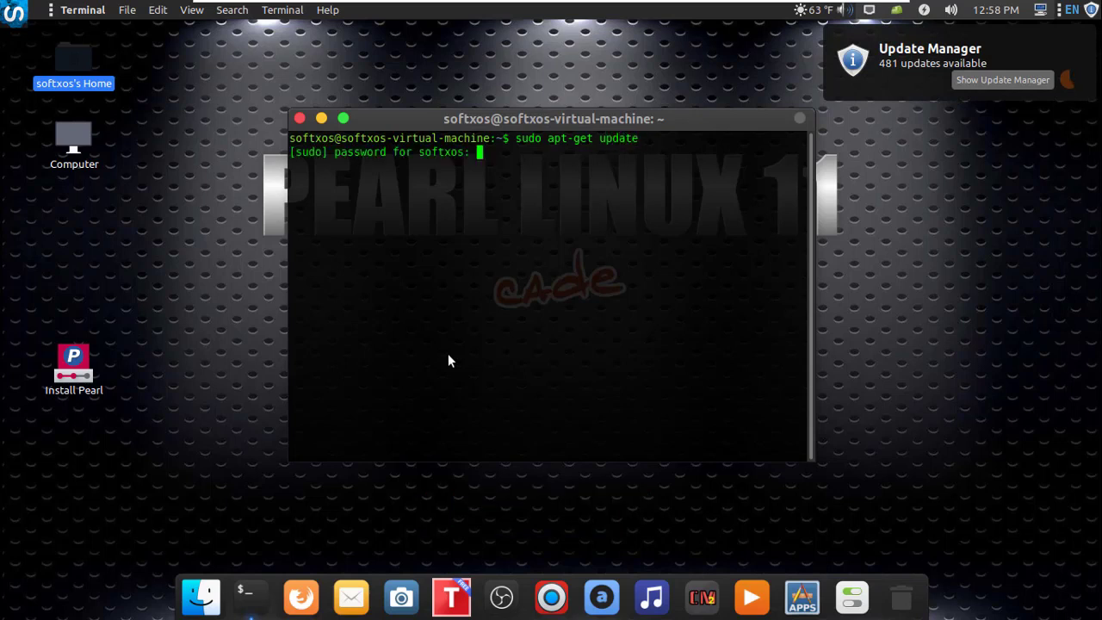
text(****)
key(Return)
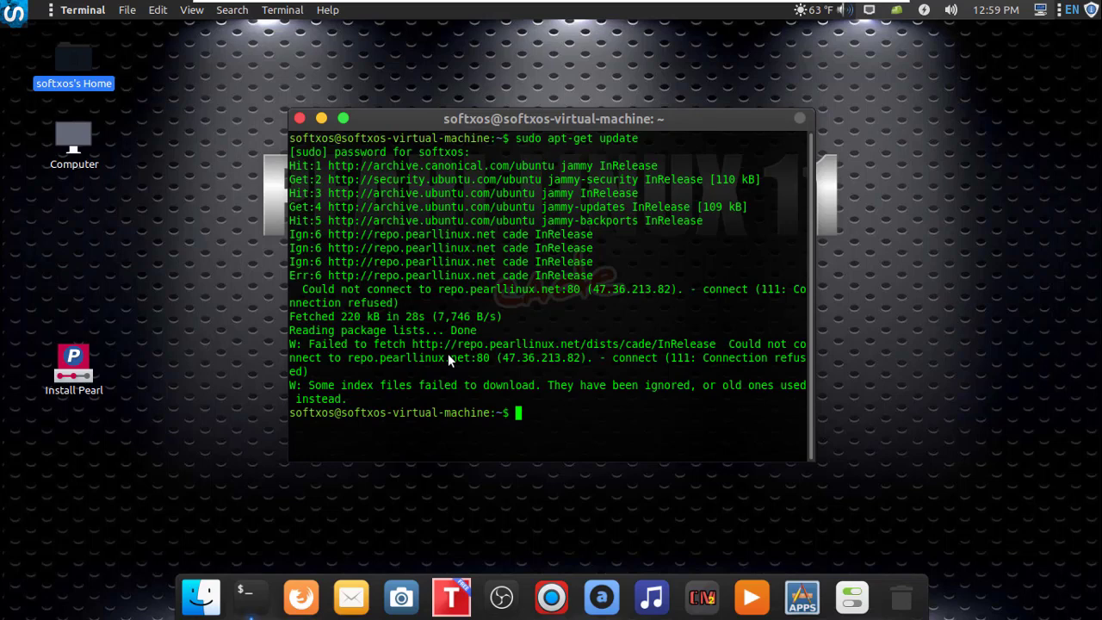
- Run 'sudo apt-get upgrade', confirm with y, and exit the terminal once it finishes
text(sudo )
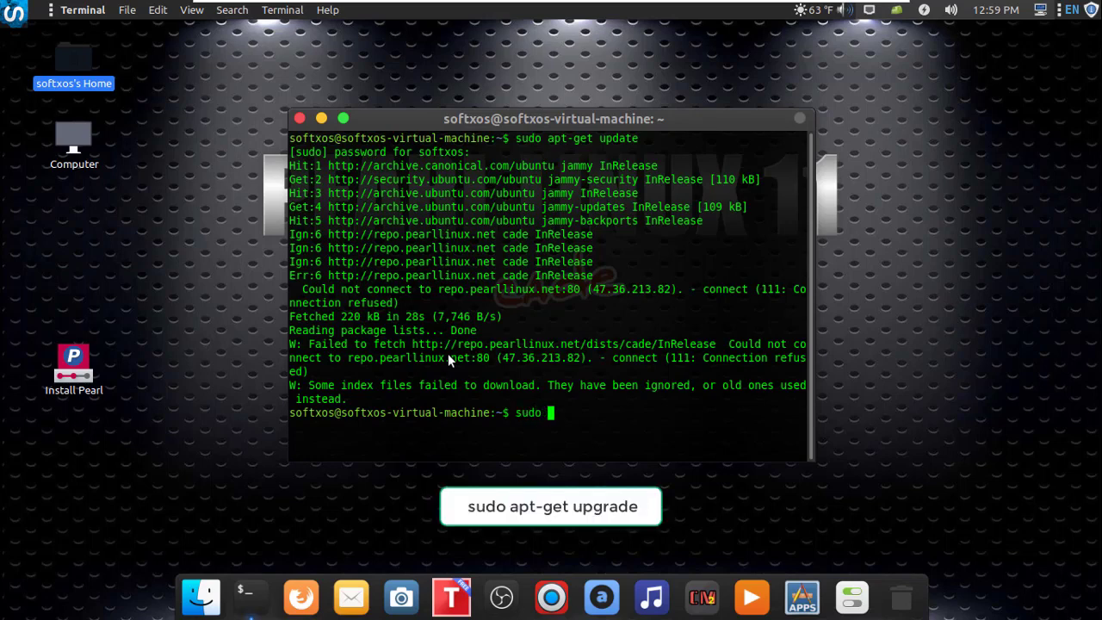
text(apt-get upgrade)
key(Return)
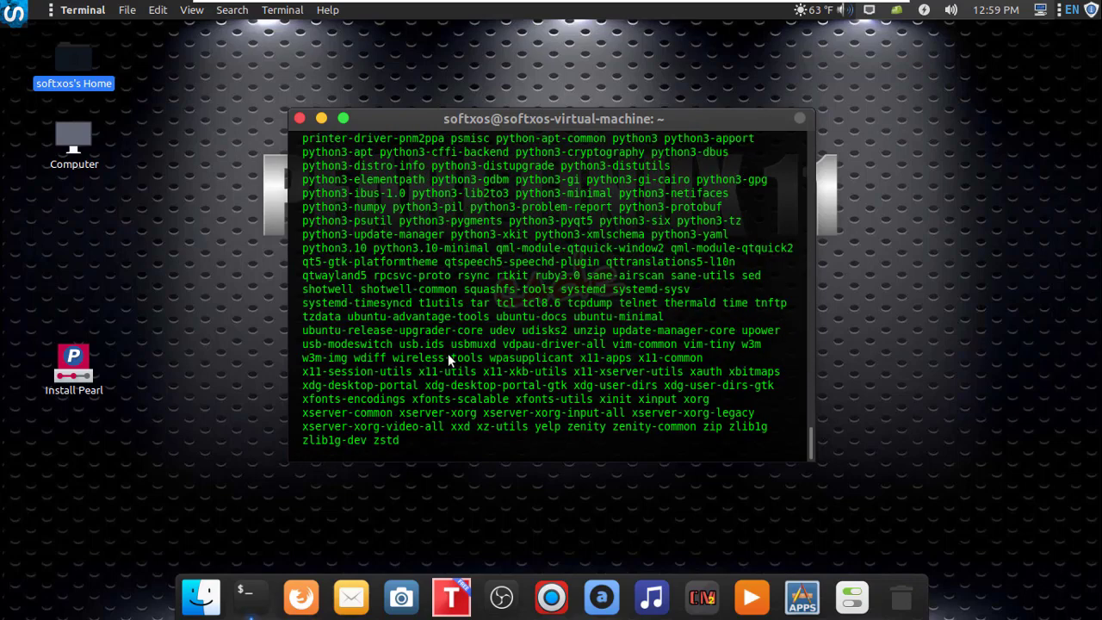
text(y)
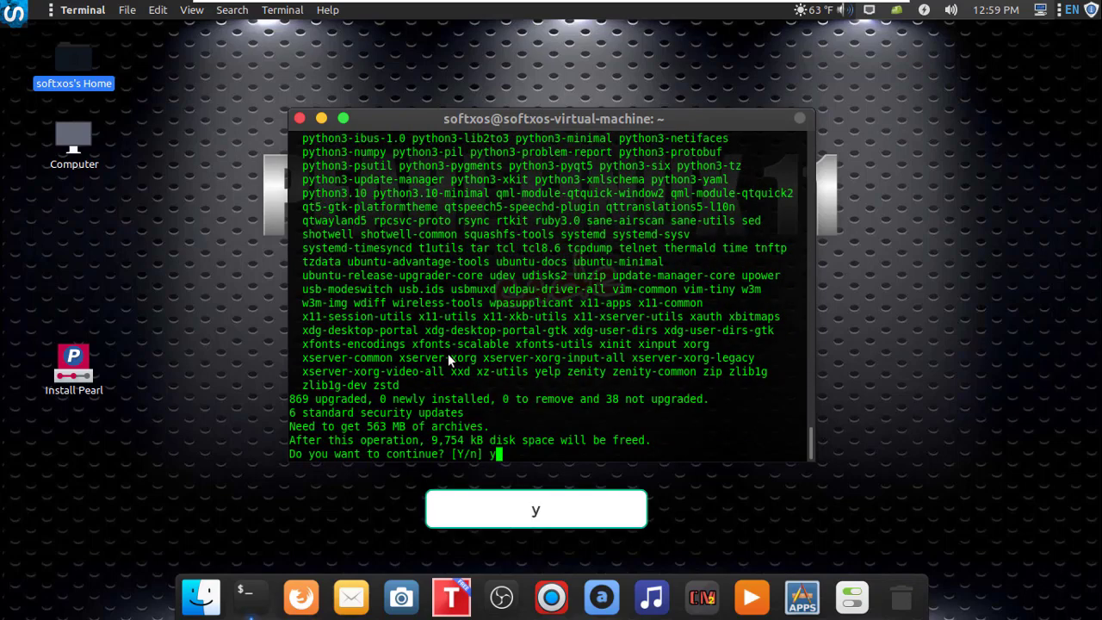
key(Return)
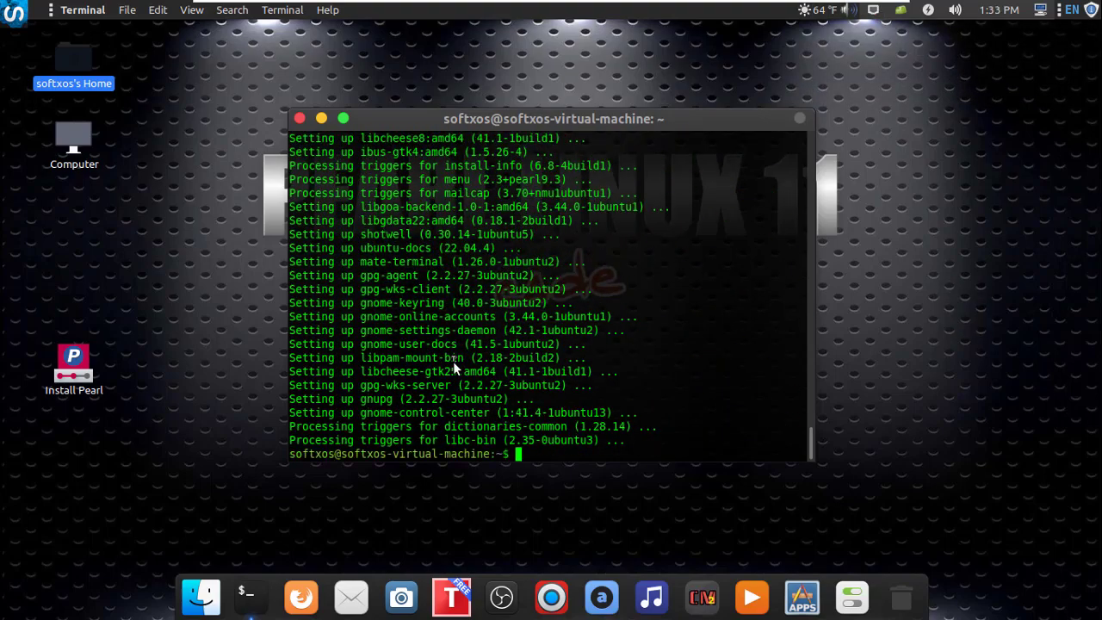
text(exit)
key(Return)
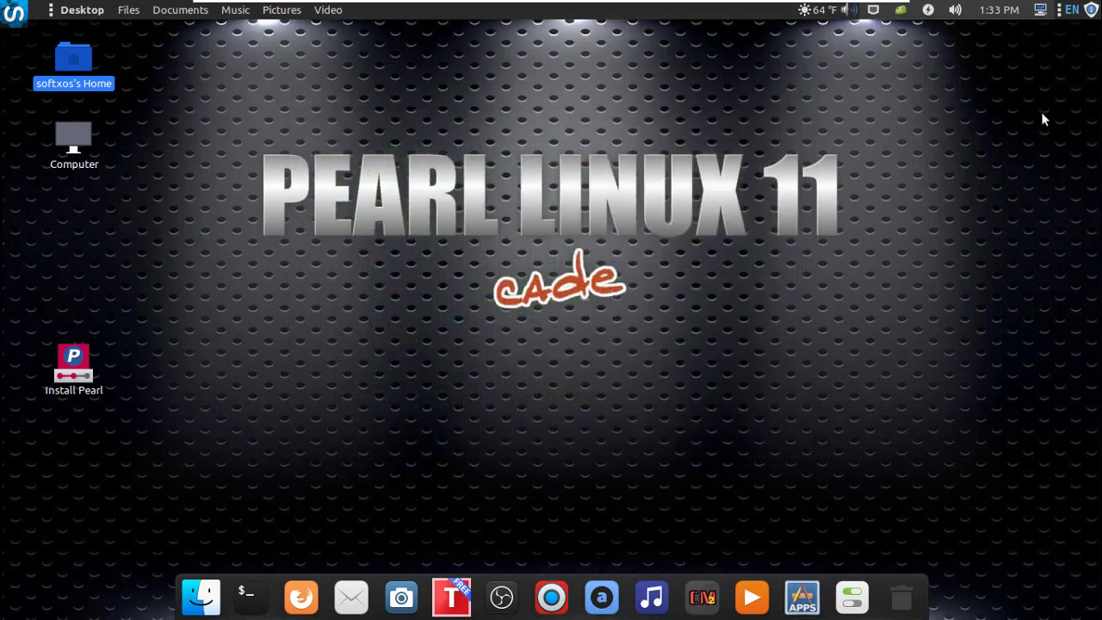
click(1091, 12)
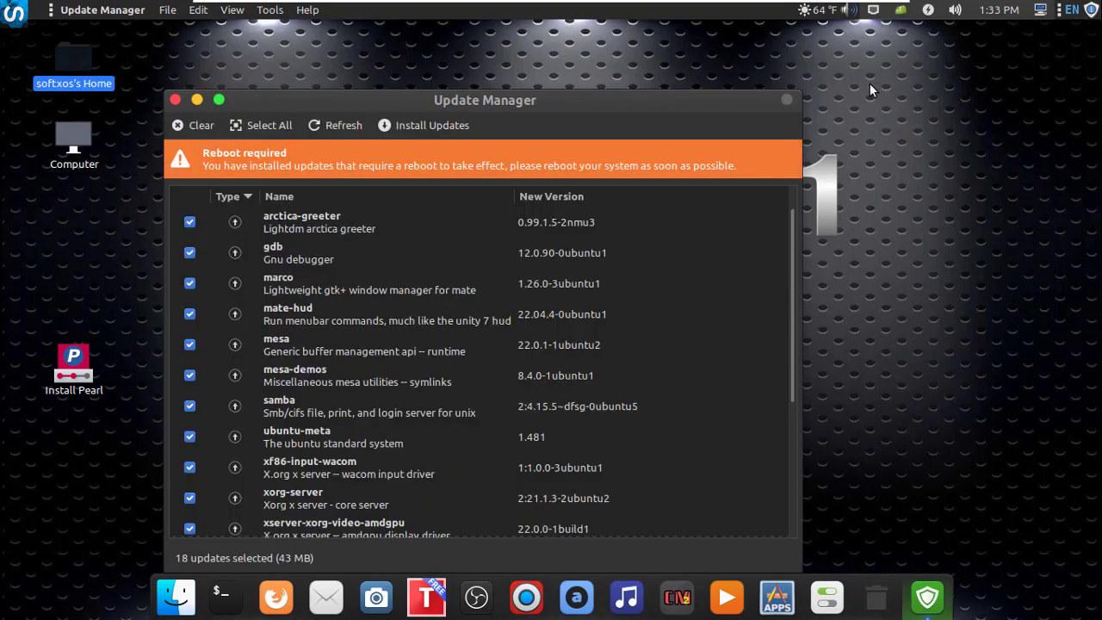
click(177, 101)
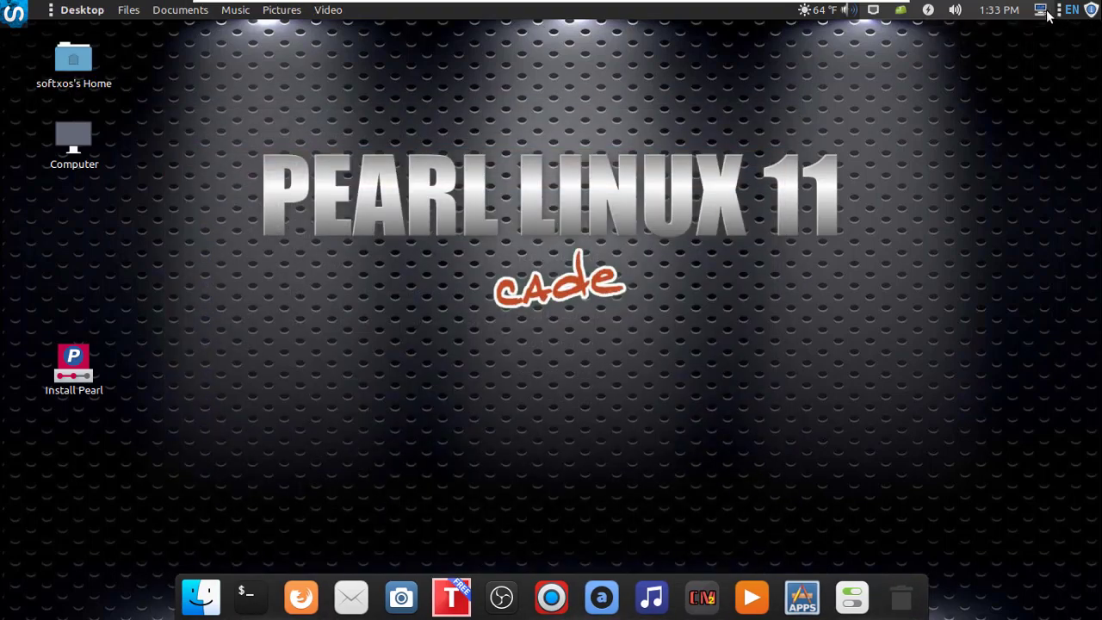
click(1040, 12)
click(1041, 12)
click(1004, 12)
click(1004, 12)
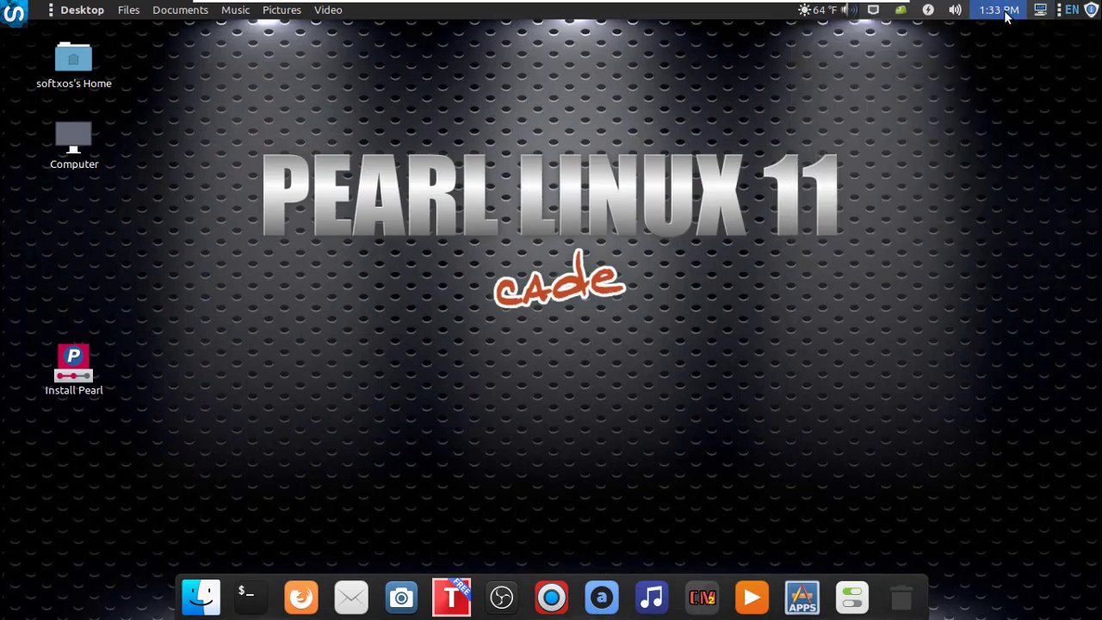
click(955, 12)
click(955, 12)
click(930, 12)
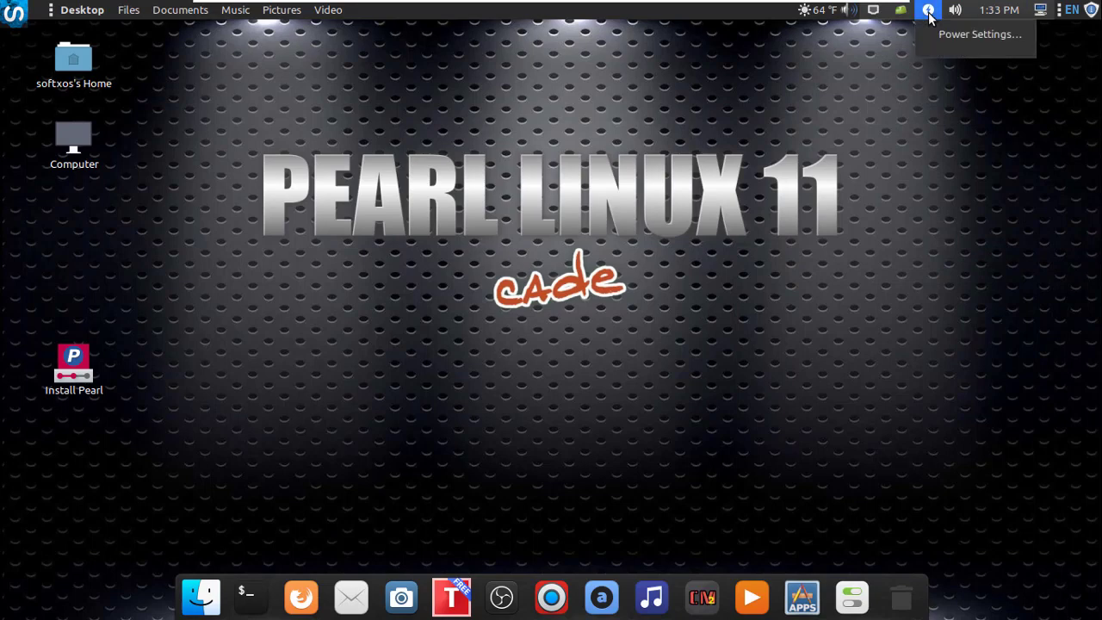
click(926, 12)
click(901, 12)
click(901, 12)
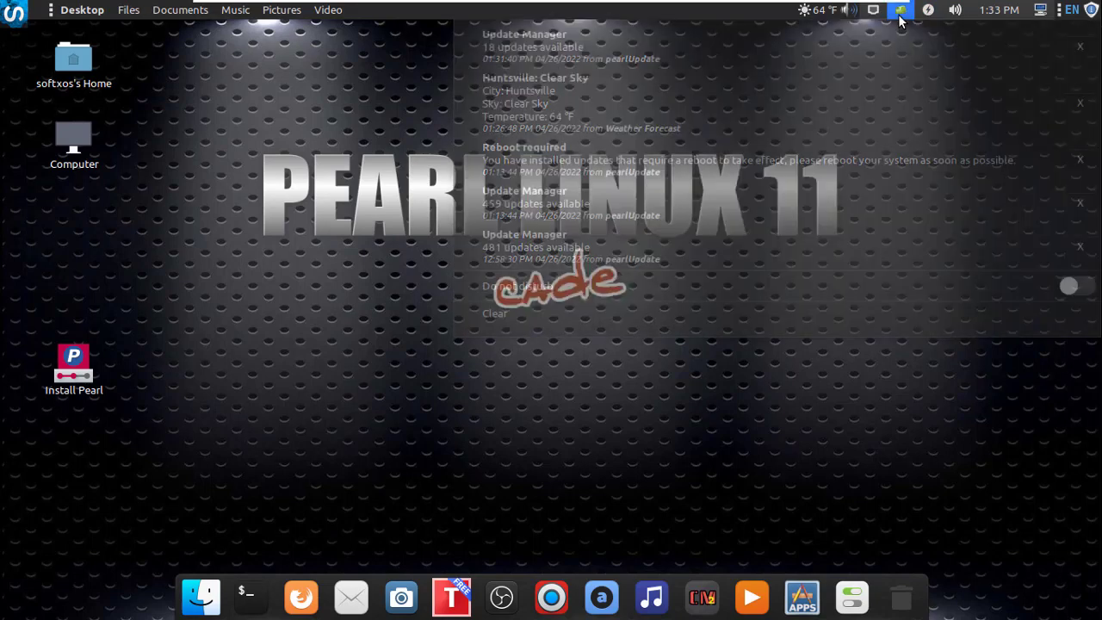
click(873, 12)
click(873, 12)
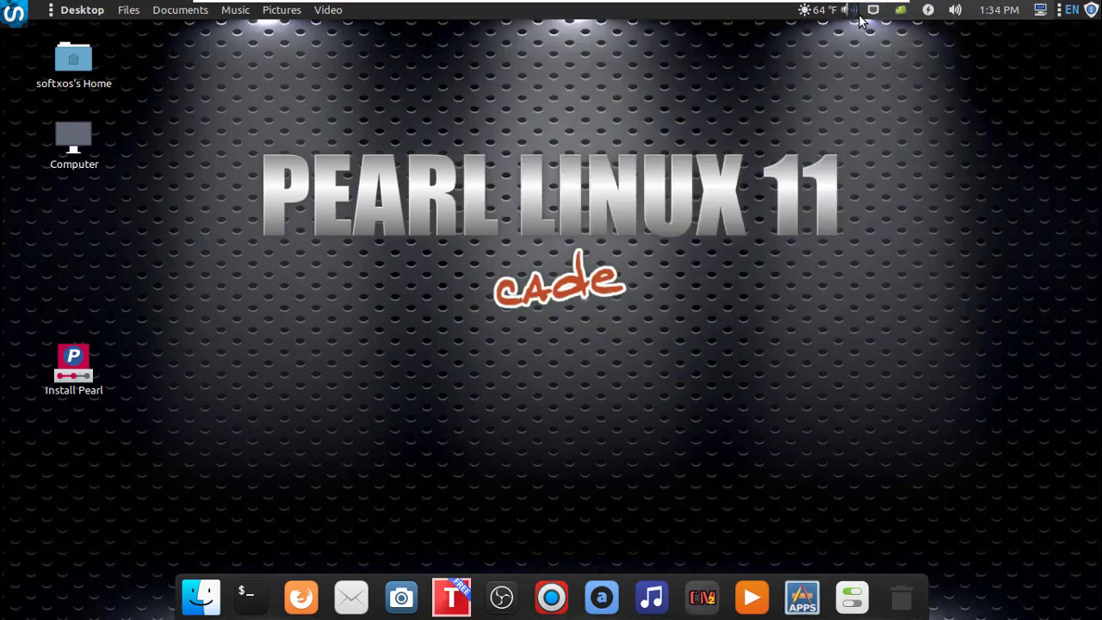
click(851, 12)
click(850, 13)
click(818, 12)
key(Escape)
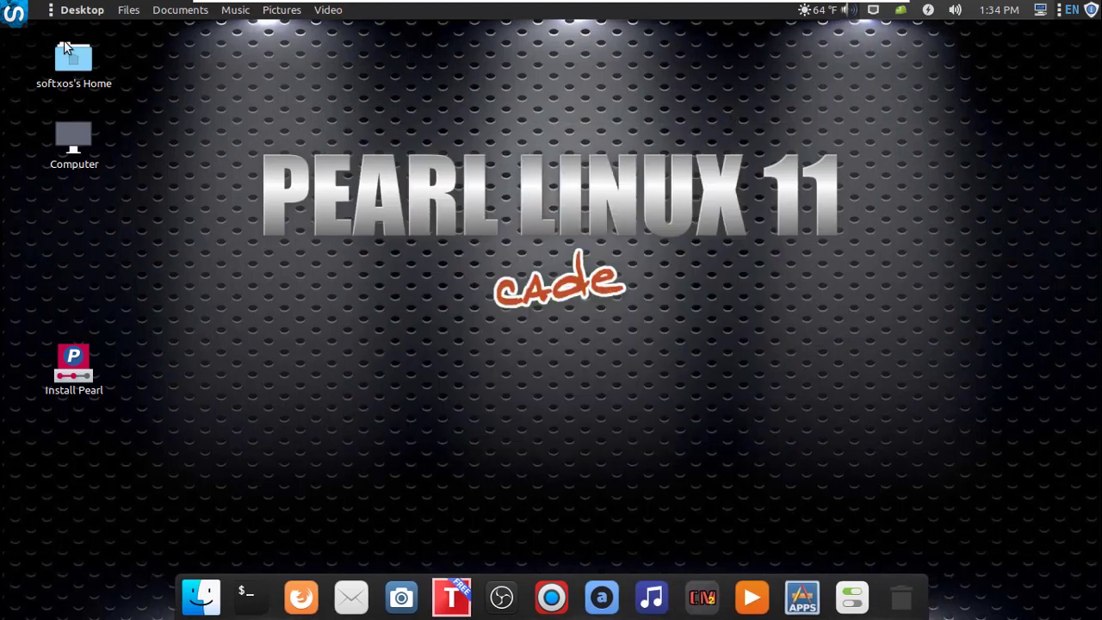
click(14, 12)
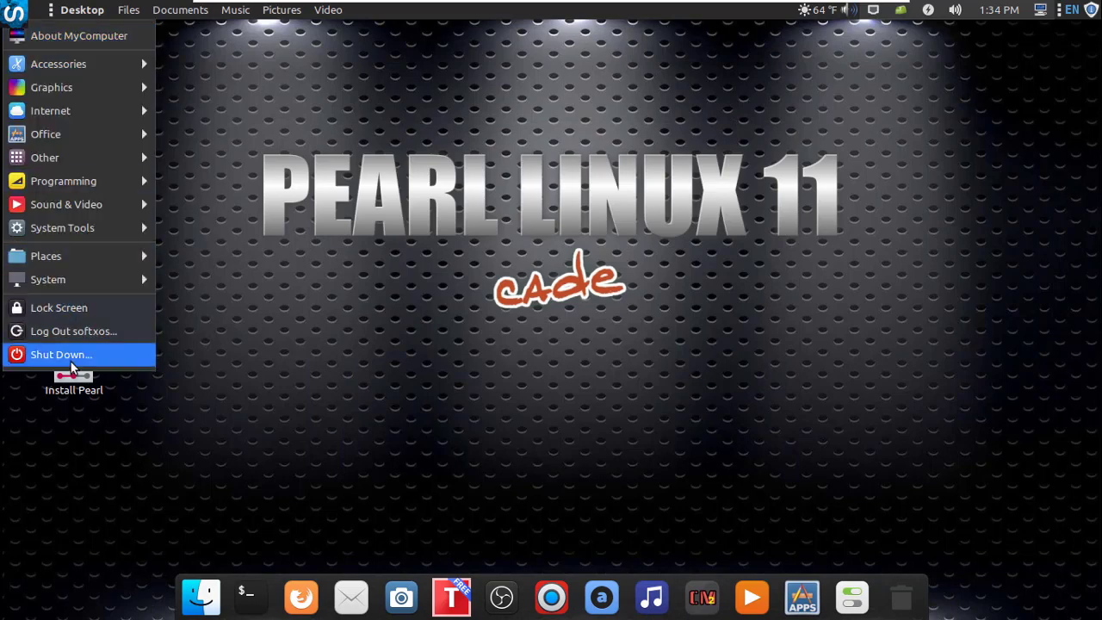
key(Escape)
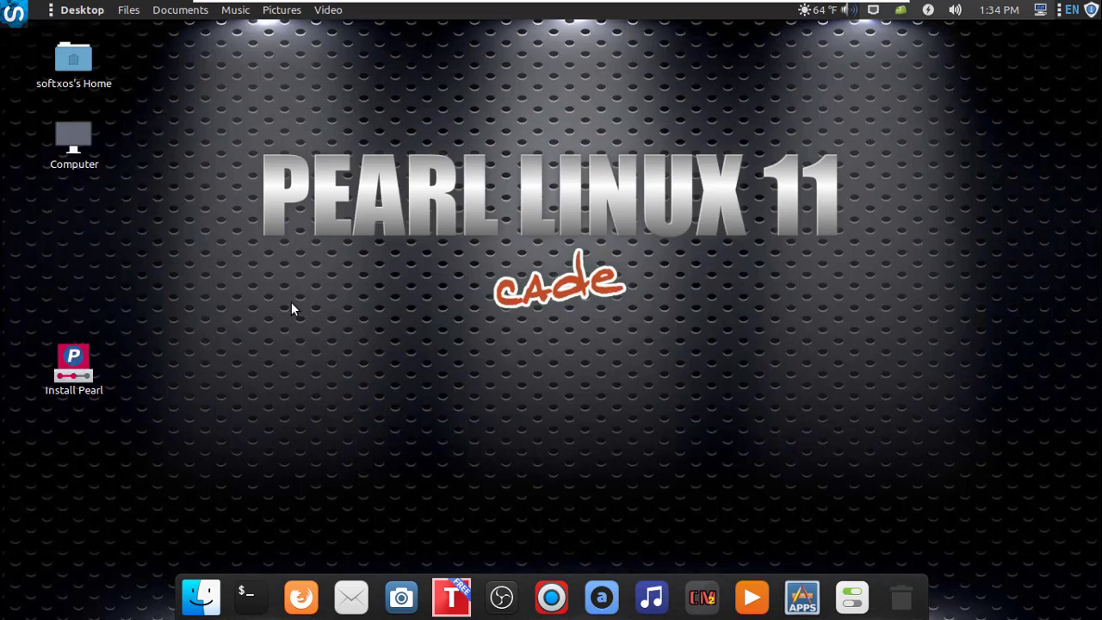